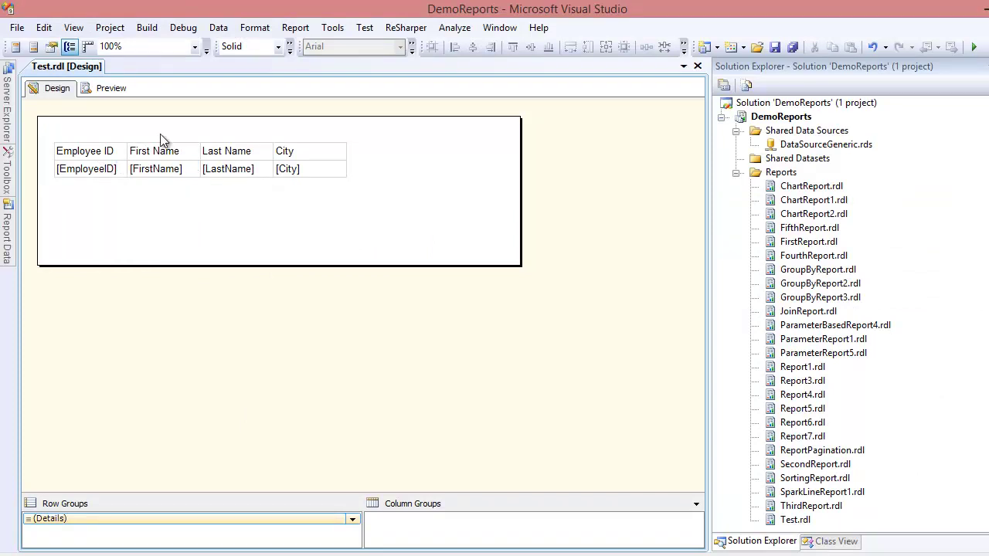
- Preview the Test report and run it for city london, showing four London employees
left_click(114, 90)
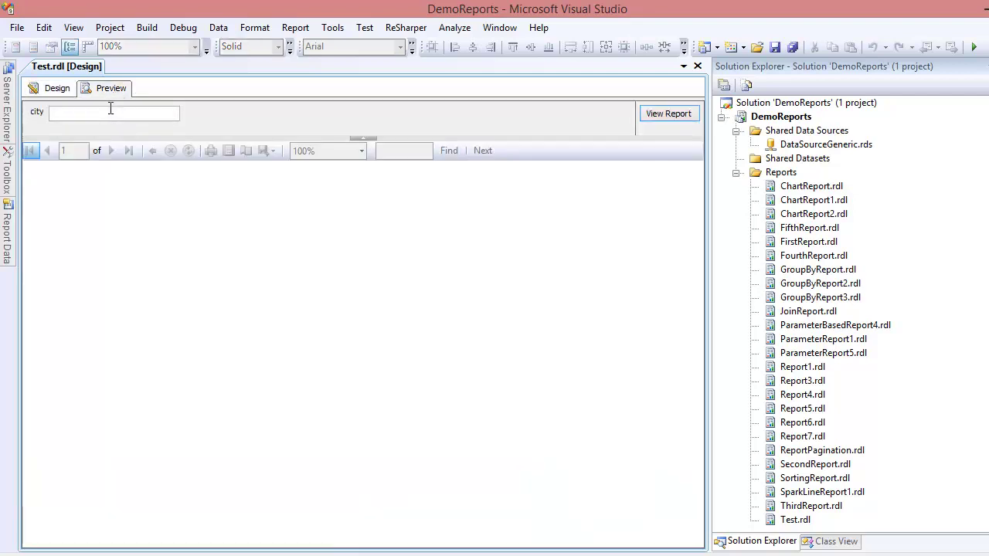
left_click(105, 115)
type("london")
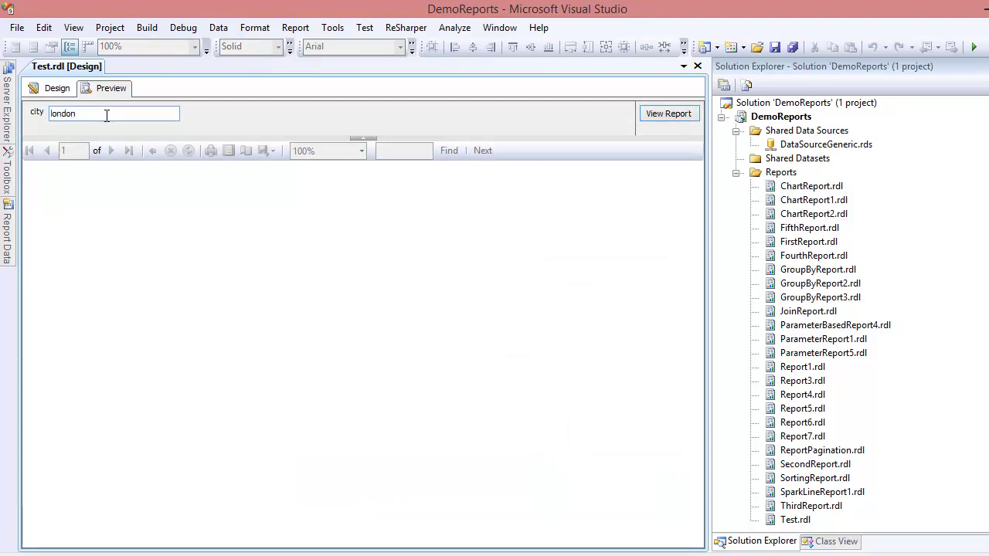
left_click(653, 116)
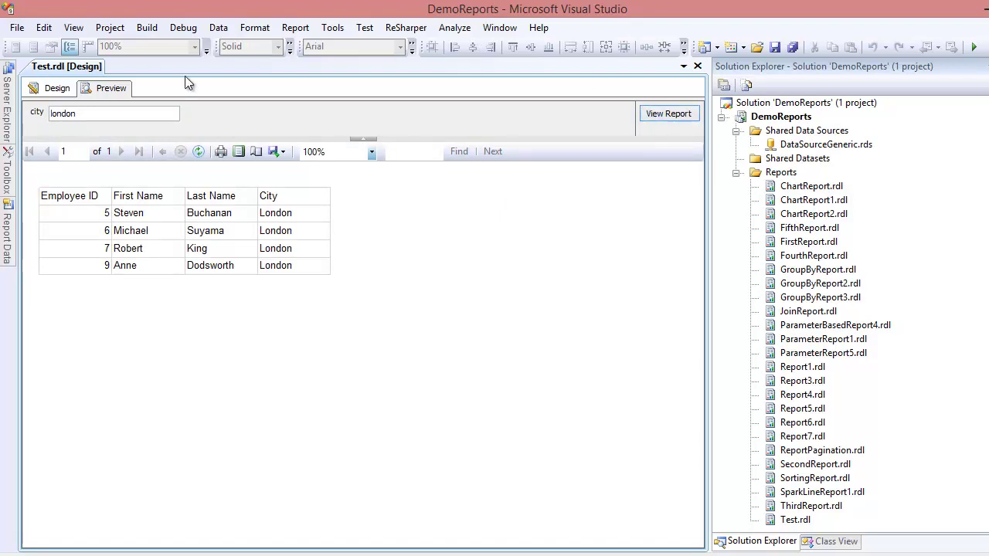
- Rerun the report with city redford to get the single RedFord employee
double_click(68, 116)
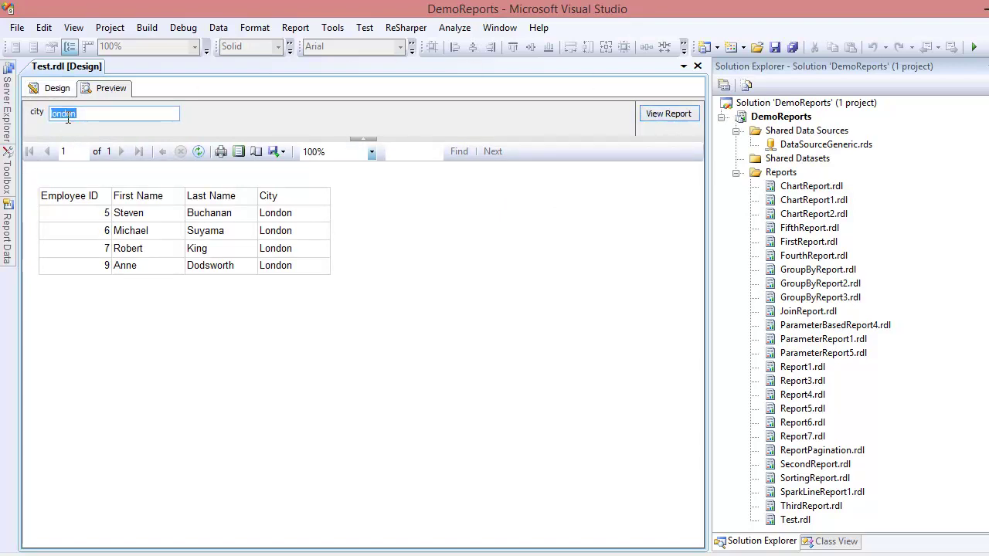
key("BackSpace")
type("s")
key("BackSpace")
type("redmond")
left_click(646, 113)
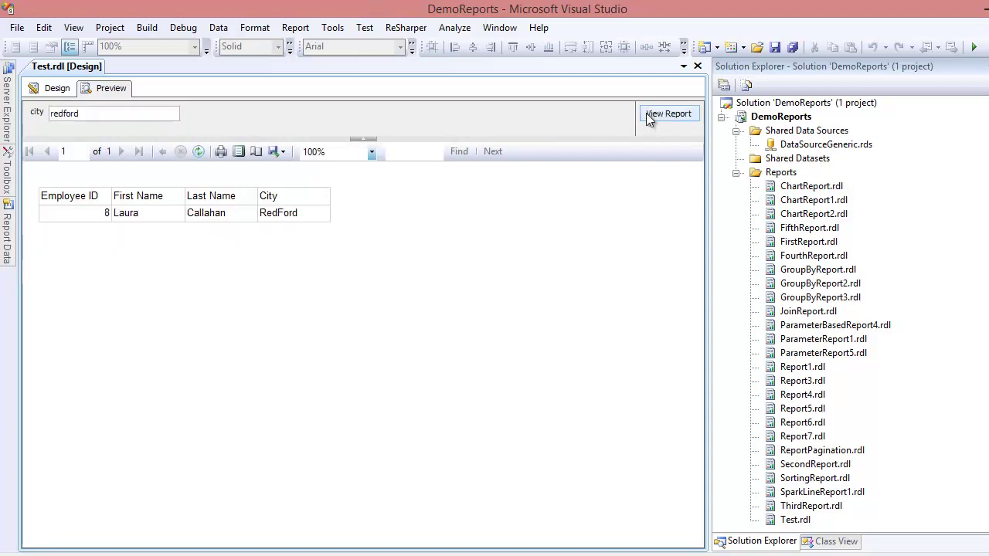
key("alt+Tab")
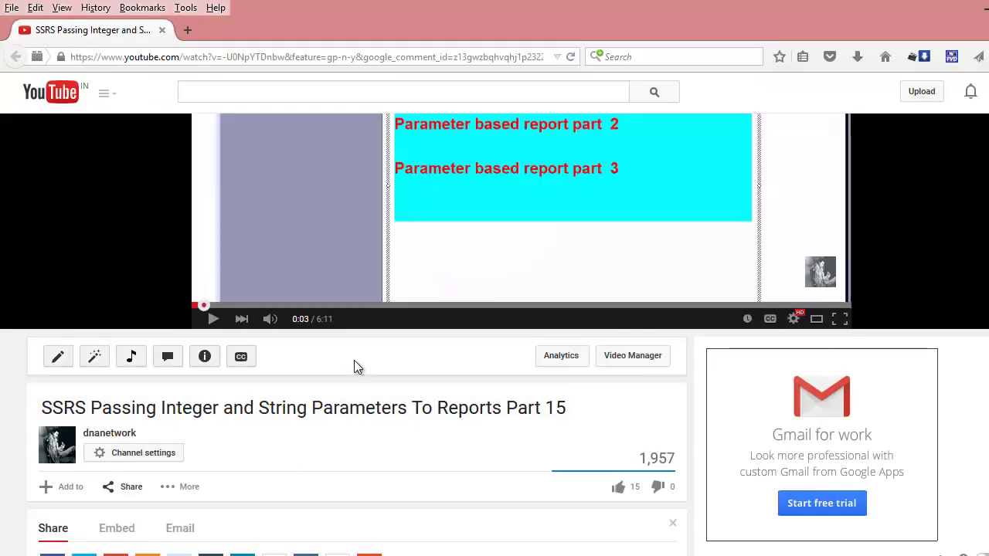
- Scroll down the SSRS parameters tutorial page to view its title and share details
scroll(354, 360, "down", 3)
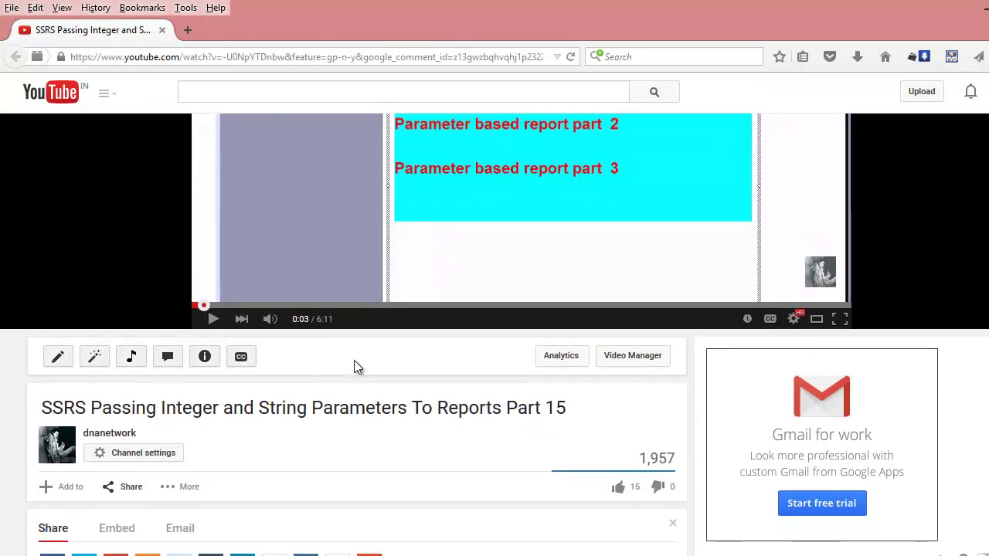
scroll(354, 363, "down", 1)
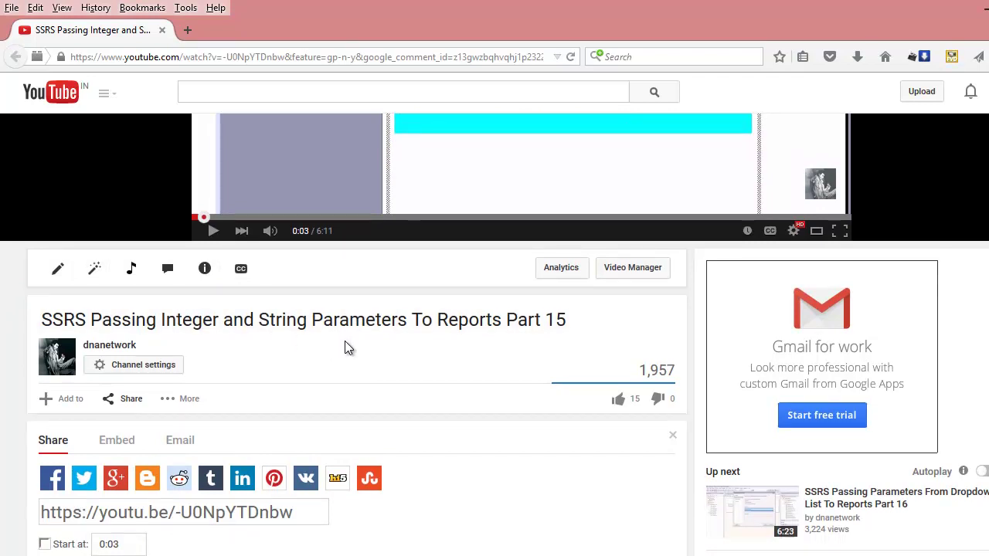
- Back in Visual Studio, rerun the report for london, returning four London employees
mouse_move(268, 555)
left_click(59, 502)
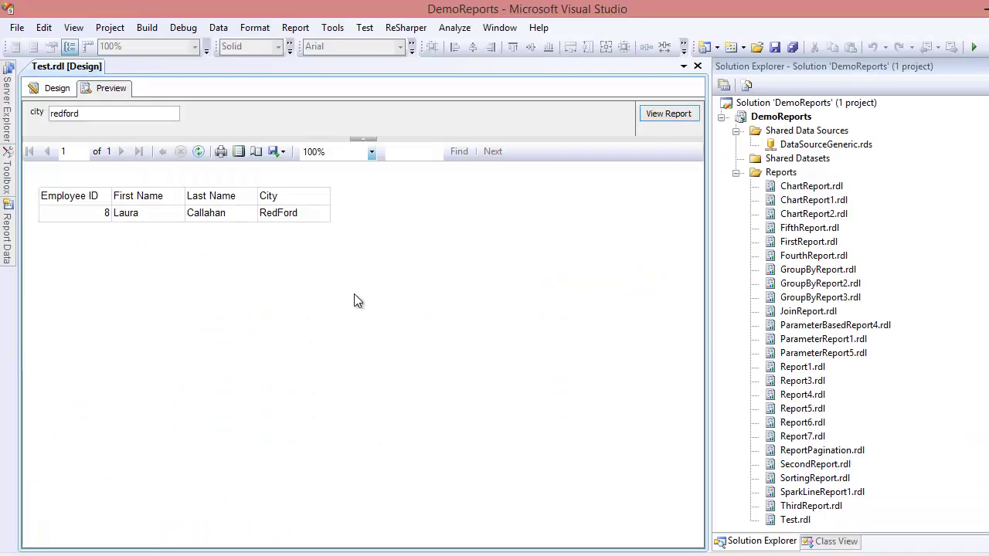
left_click_drag(80, 114, 49, 113)
key("BackSpace")
type("lo")
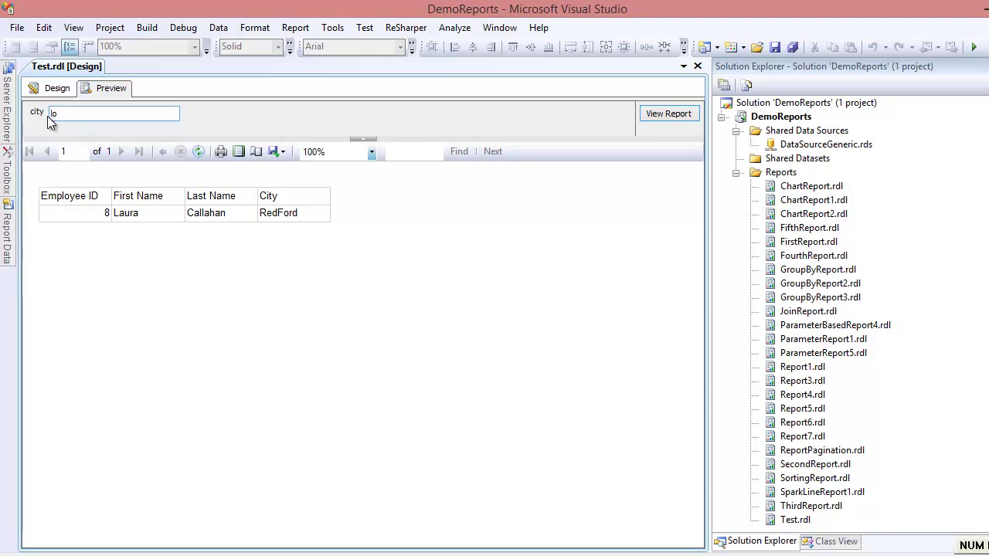
type("ndon")
left_click(673, 115)
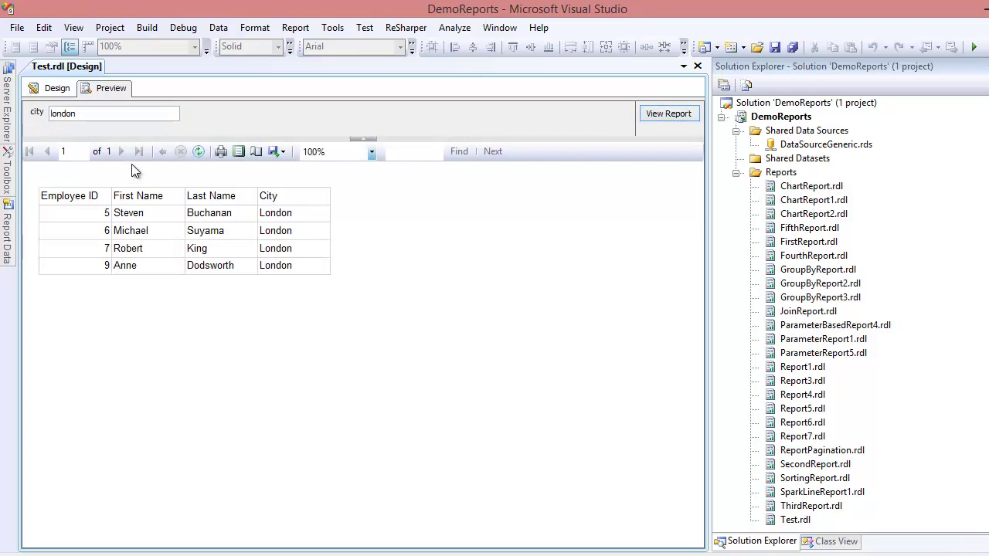
- Shorten the city to londo and rerun, which returns no employee rows
left_click(92, 112)
key("BackSpace")
left_click(657, 112)
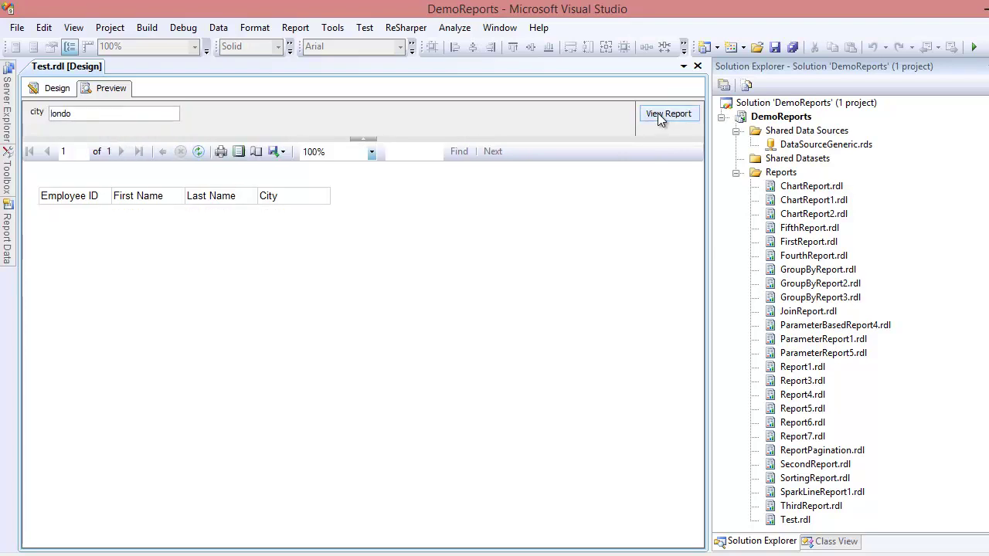
- Return to design, pin the Report Data panel, and open DataSetTest's query
left_click(51, 88)
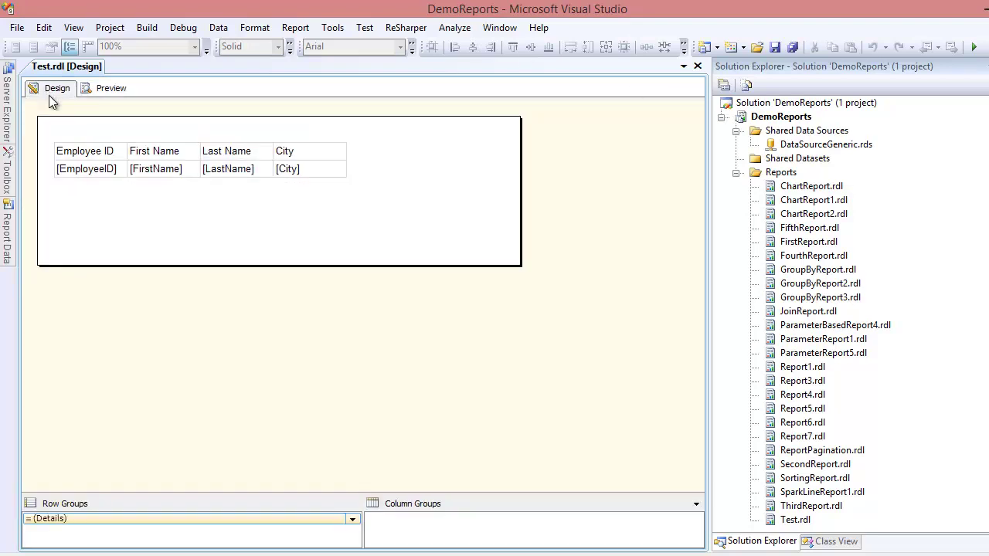
left_click(6, 235)
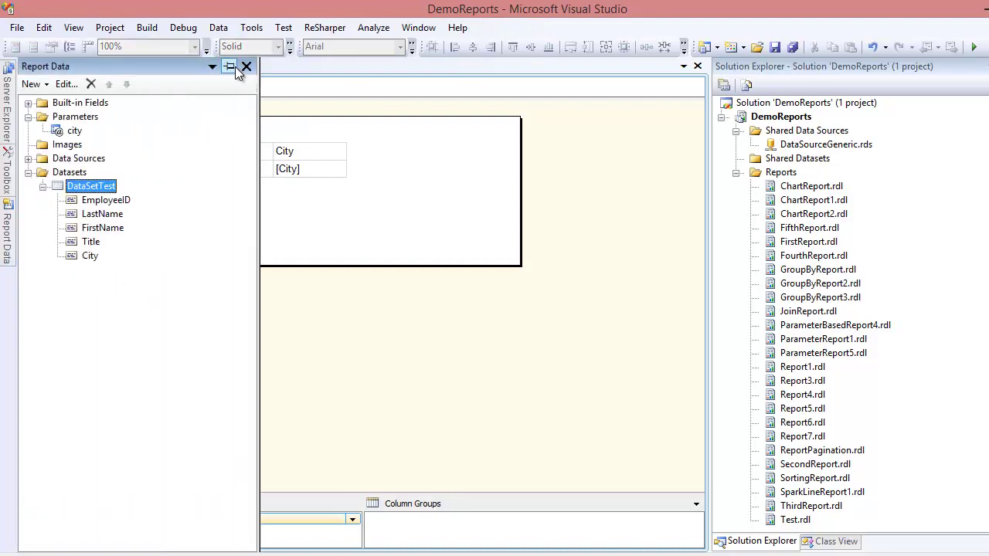
left_click(234, 67)
right_click(81, 187)
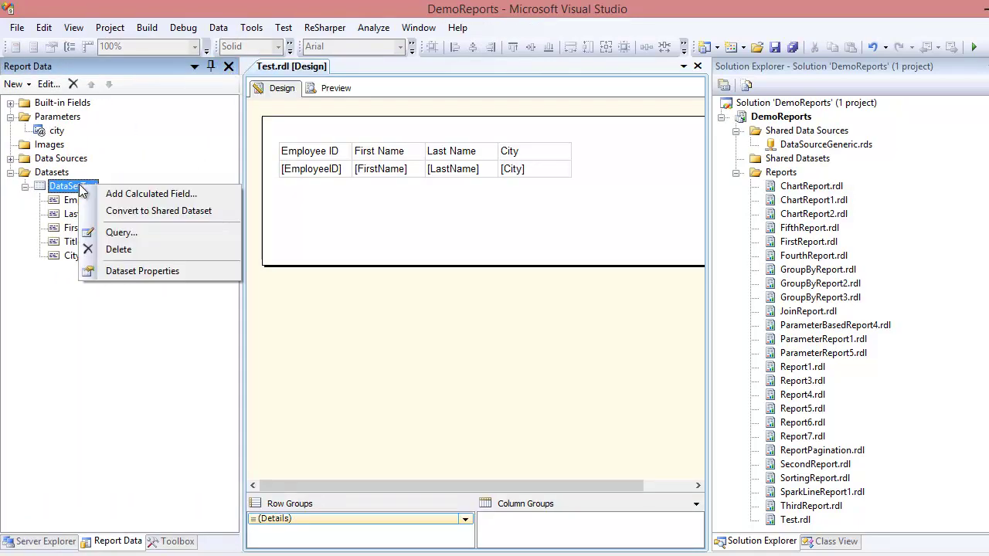
left_click(112, 234)
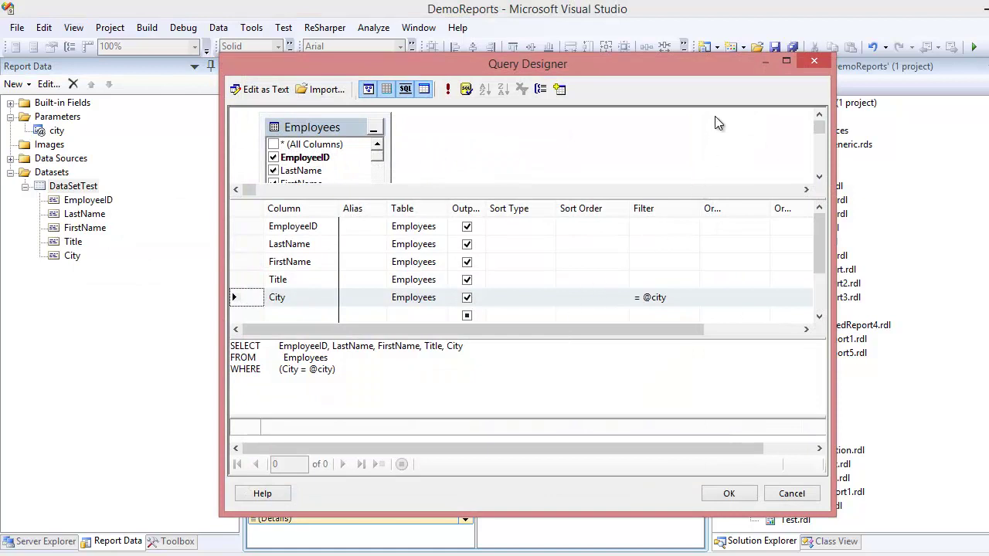
left_click(785, 61)
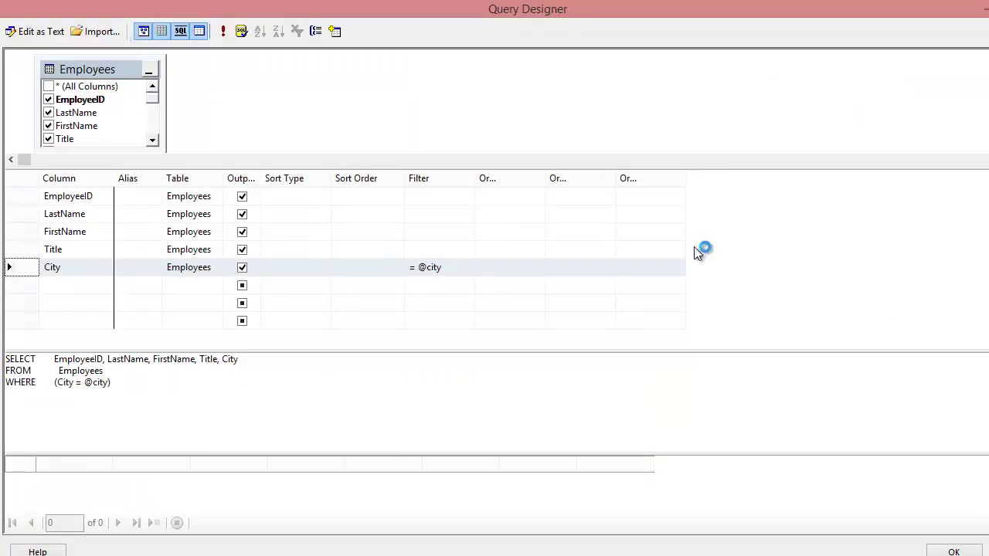
left_click(23, 268)
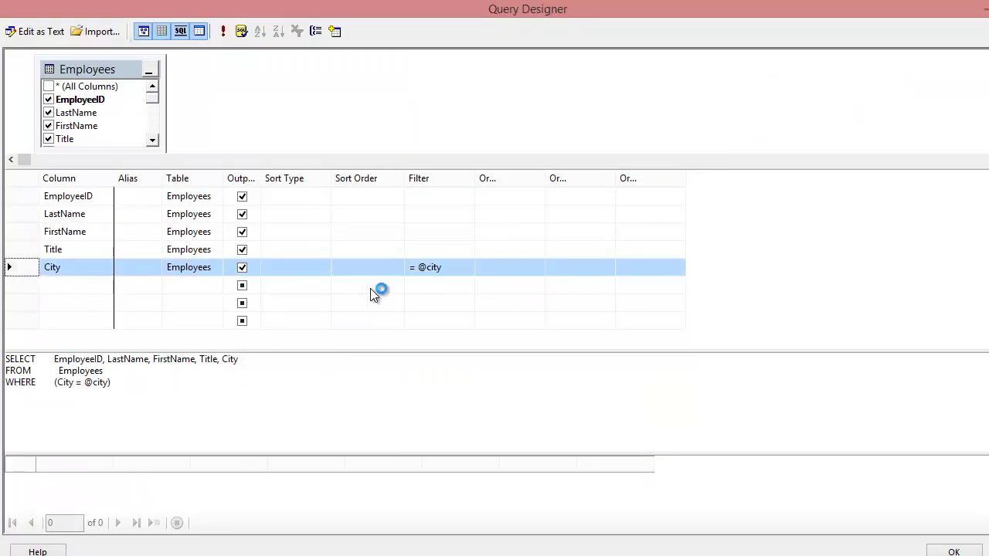
left_click(450, 269)
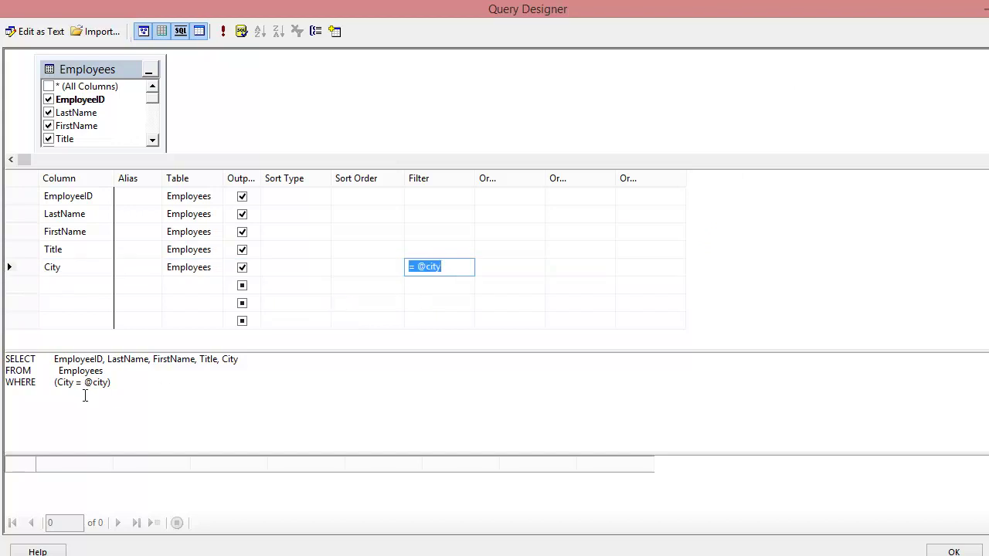
left_click_drag(84, 383, 109, 386)
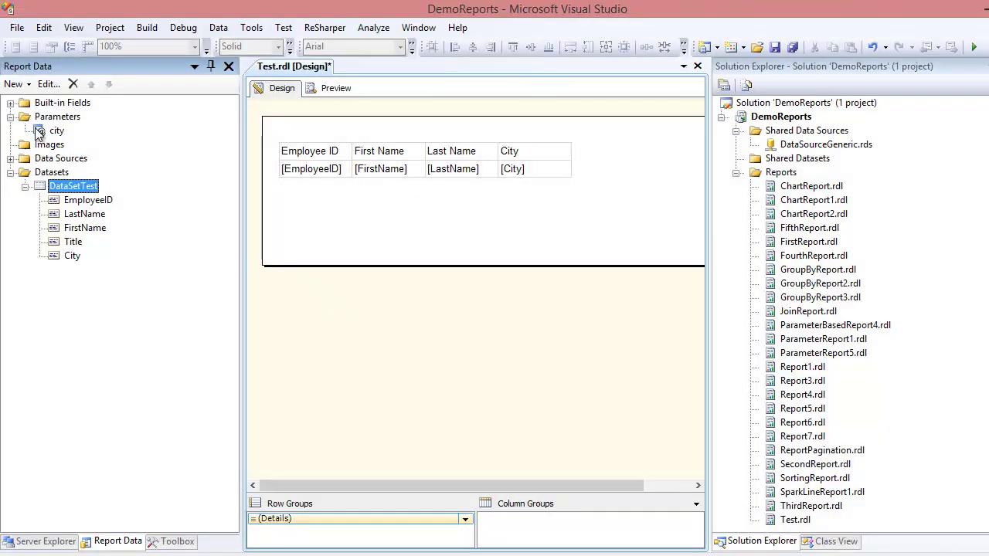
left_click(38, 133)
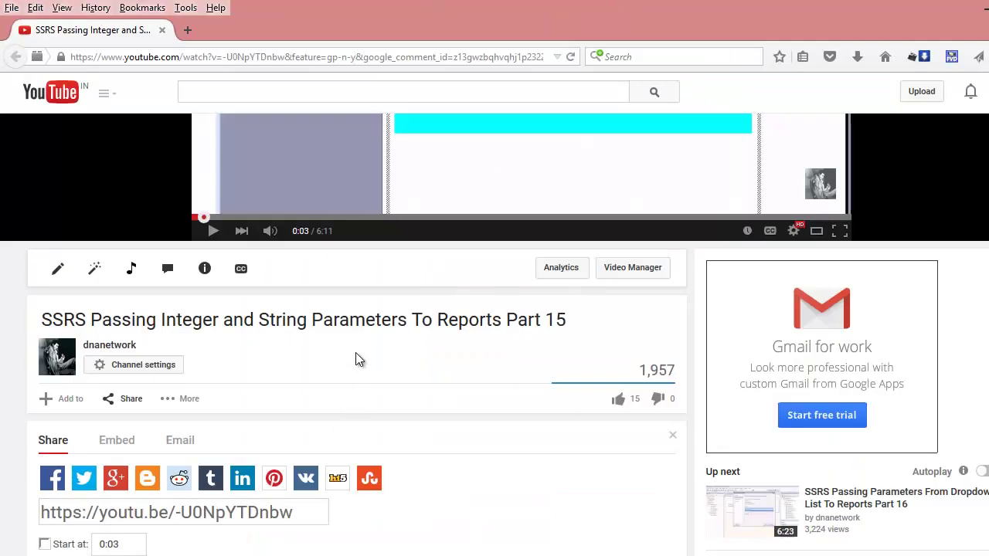
- Scroll to the comments and highlight the viewer's request about a WHERE clause with LIKE
scroll(355, 354, "down", 5)
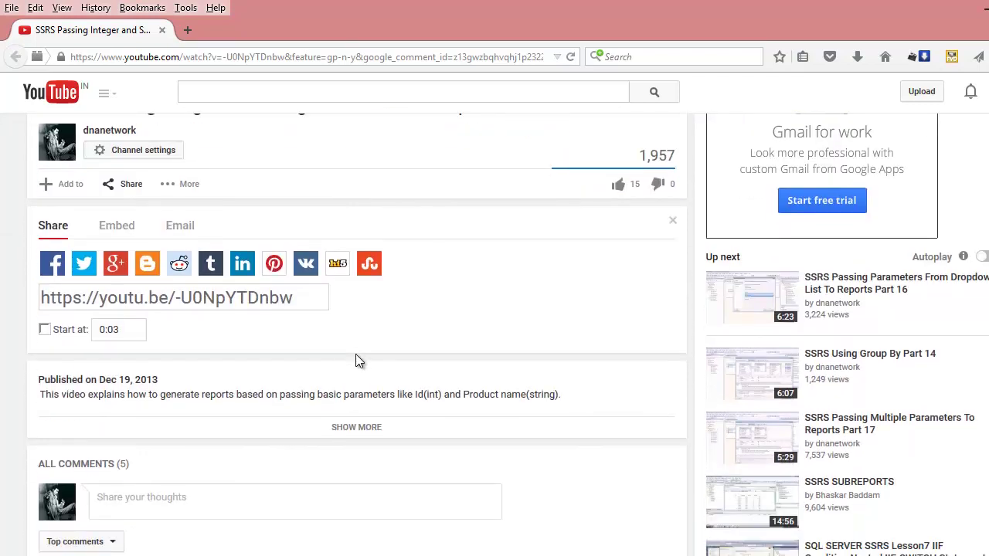
scroll(356, 354, "down", 5)
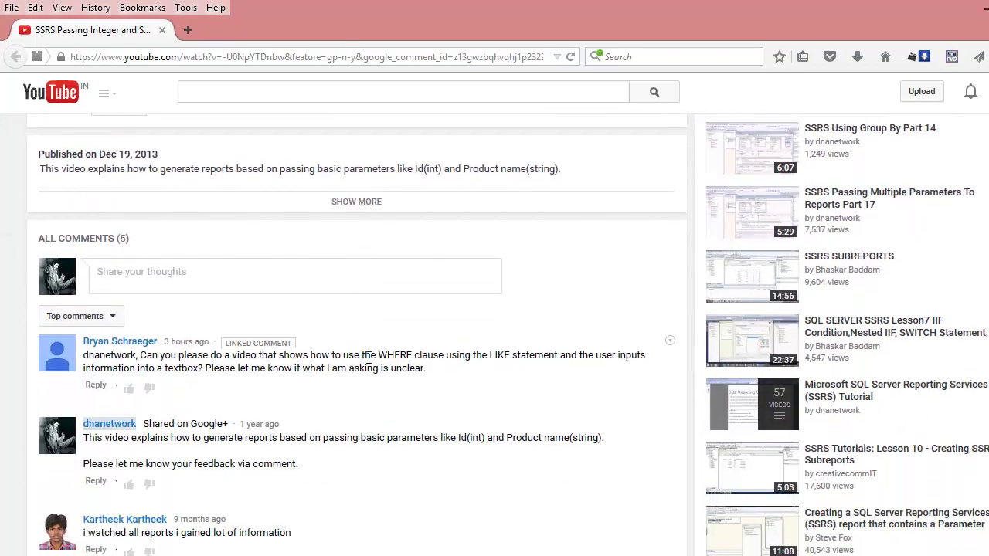
left_click_drag(379, 357, 493, 362)
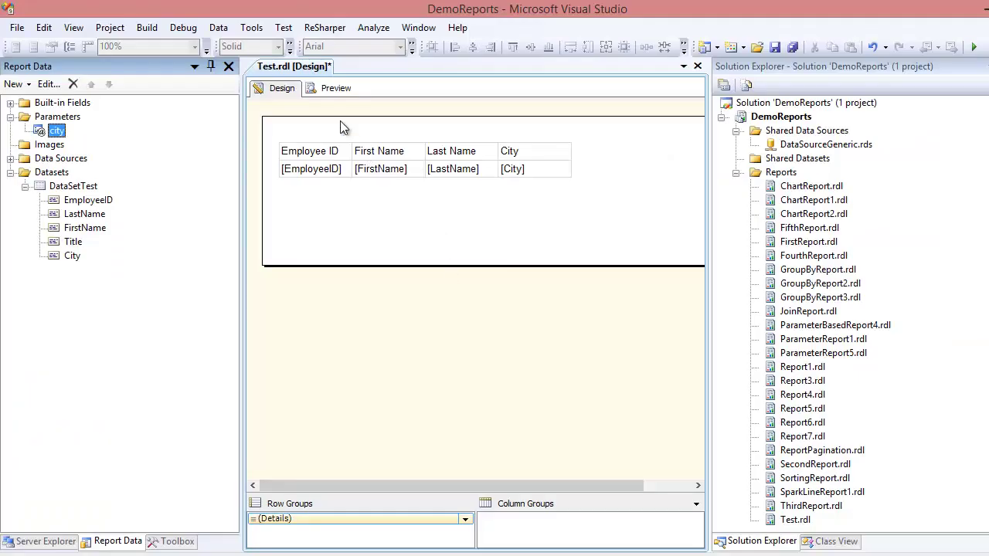
- Preview the report with city lon, getting no rows, then return to design and select DataSetTest
left_click(336, 88)
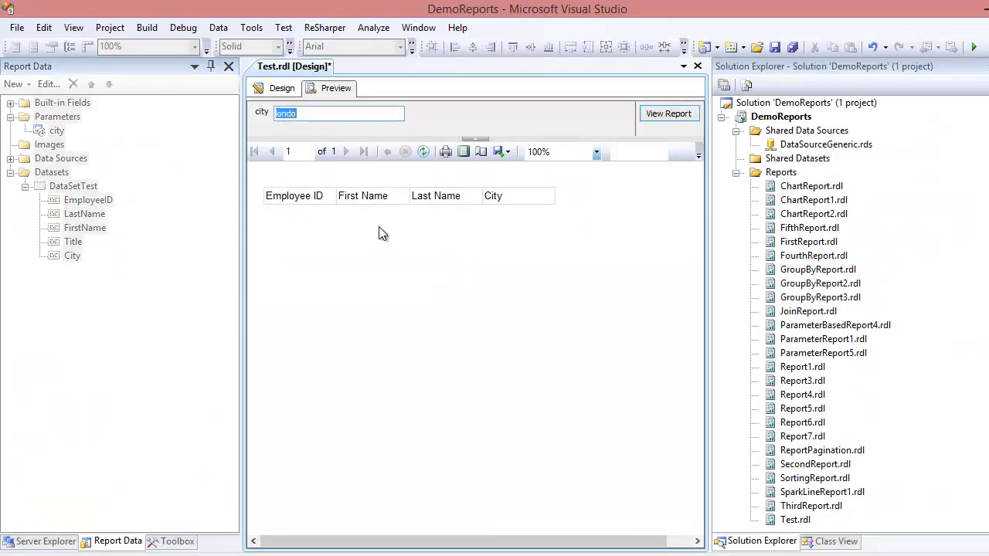
left_click(311, 114)
type("lon")
left_click(651, 113)
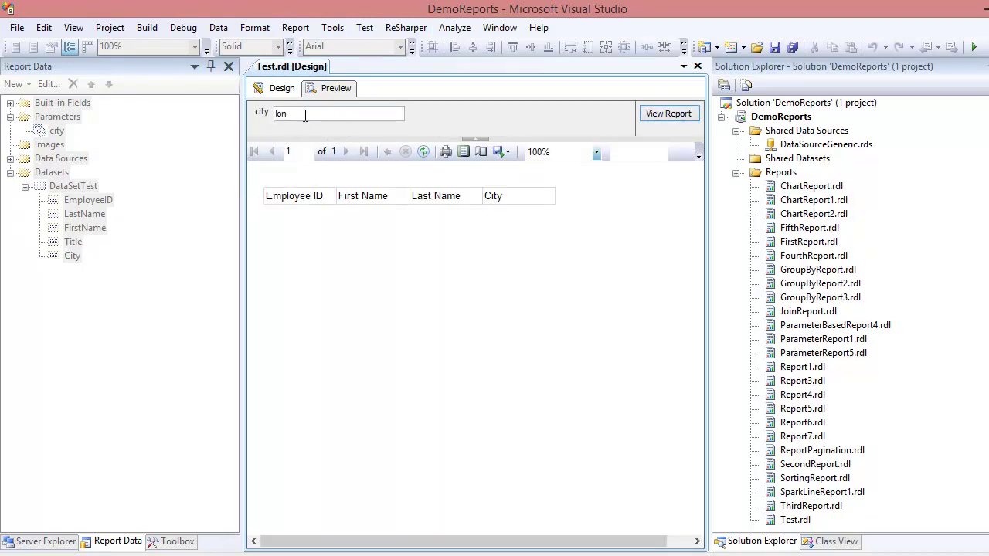
left_click(271, 89)
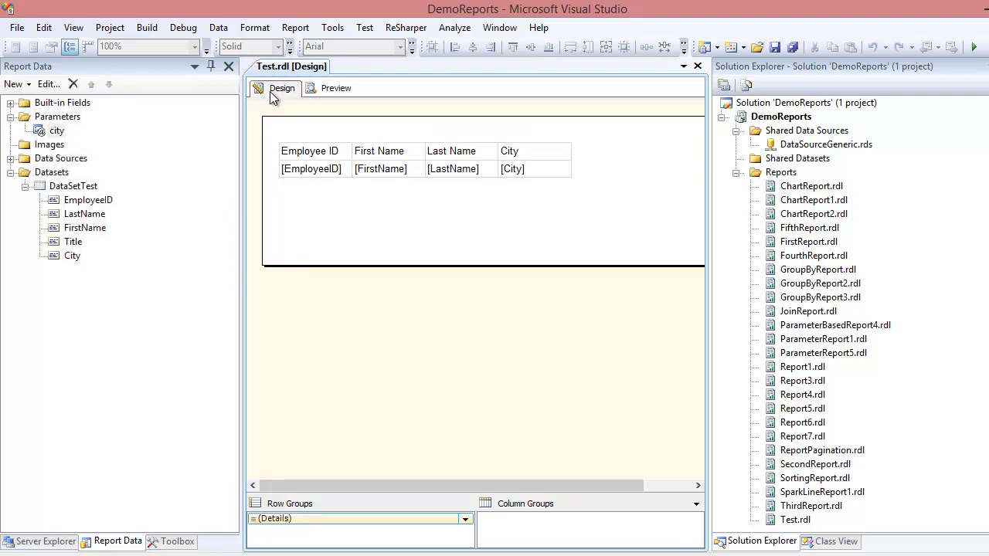
left_click(79, 188)
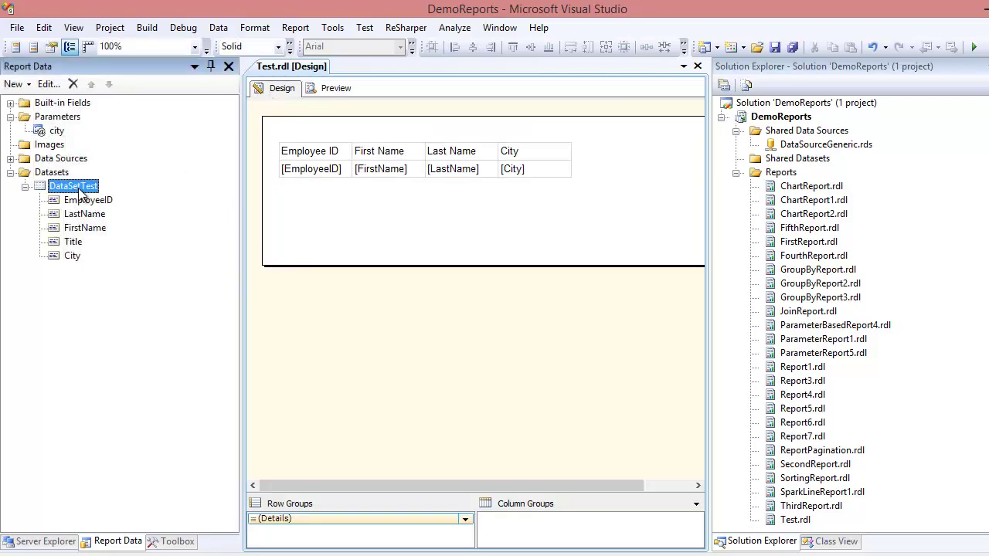
right_click(80, 194)
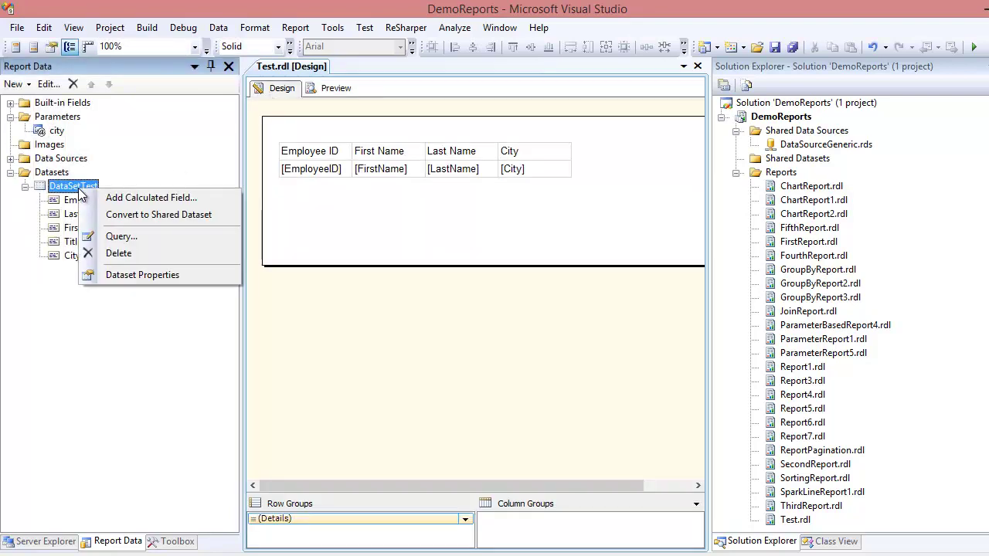
left_click(113, 235)
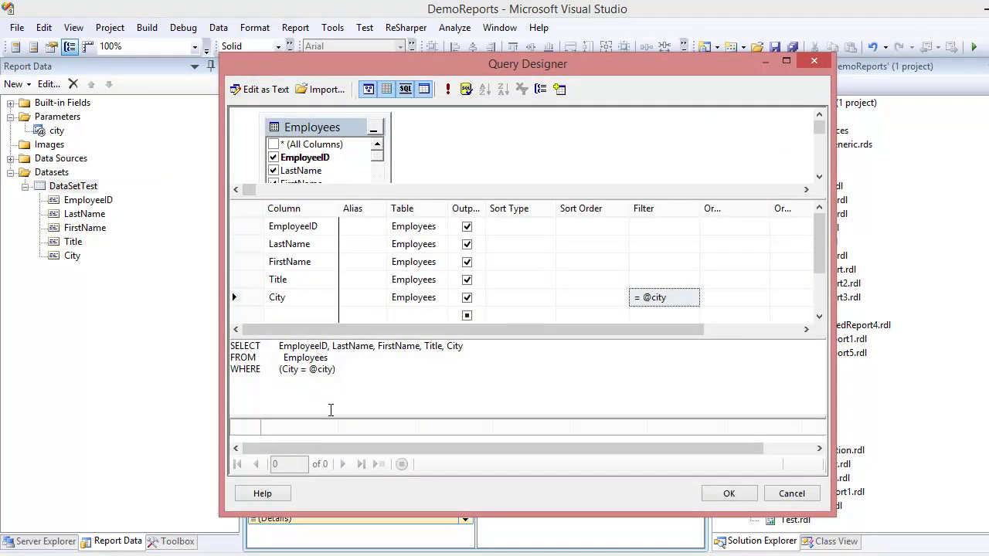
key("BackSpace")
key("BackSpace")
type("like ")
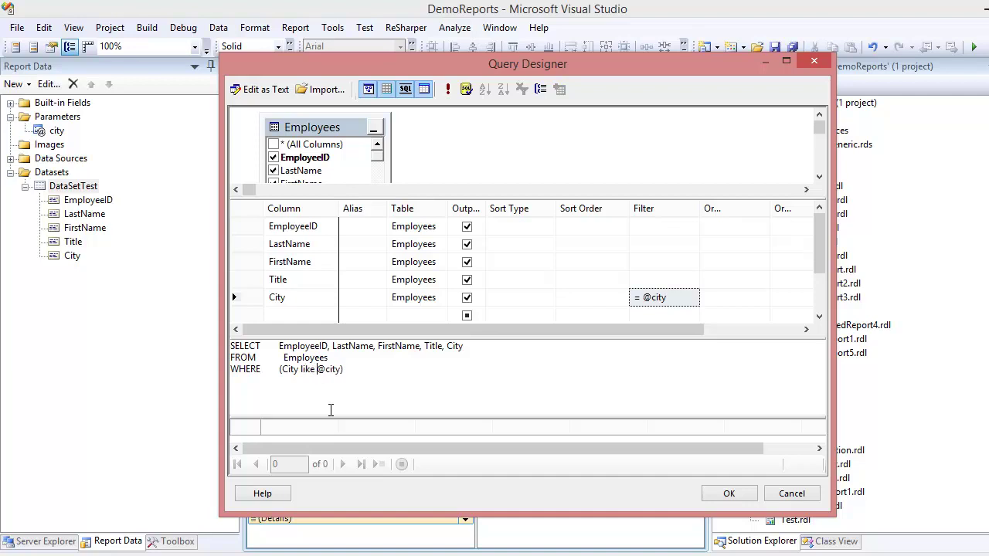
type("'")
key("BackSpace")
type("%' +")
key("Right")
type("+ '%'")
- Run the edited query with test value se, returning four Seattle employees
left_click(449, 90)
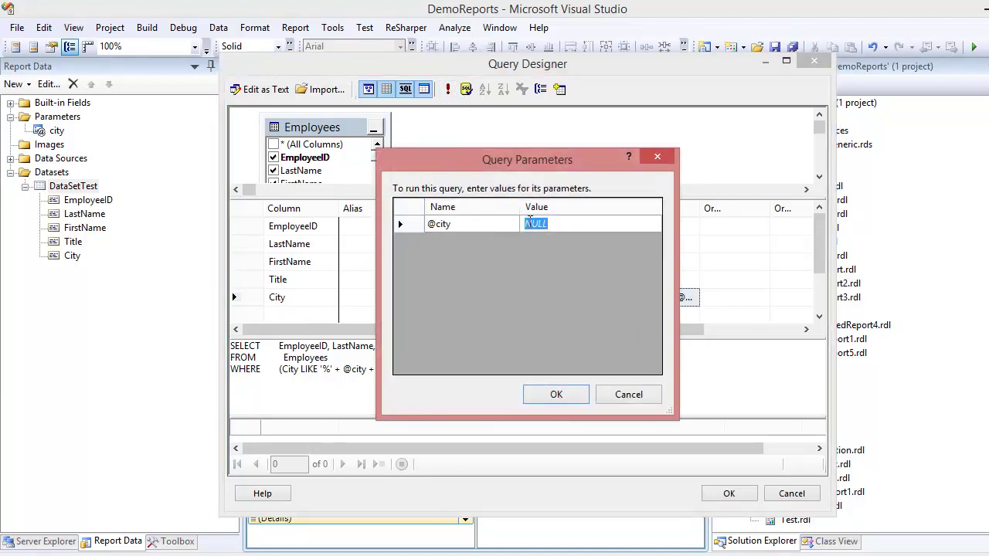
type("se")
left_click(556, 394)
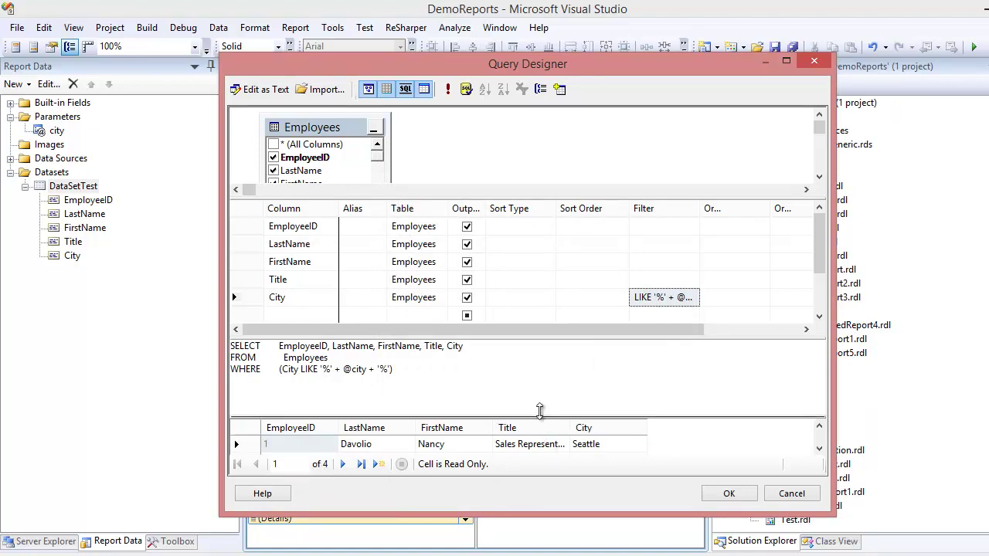
left_click_drag(540, 400, 541, 384)
left_click(819, 451)
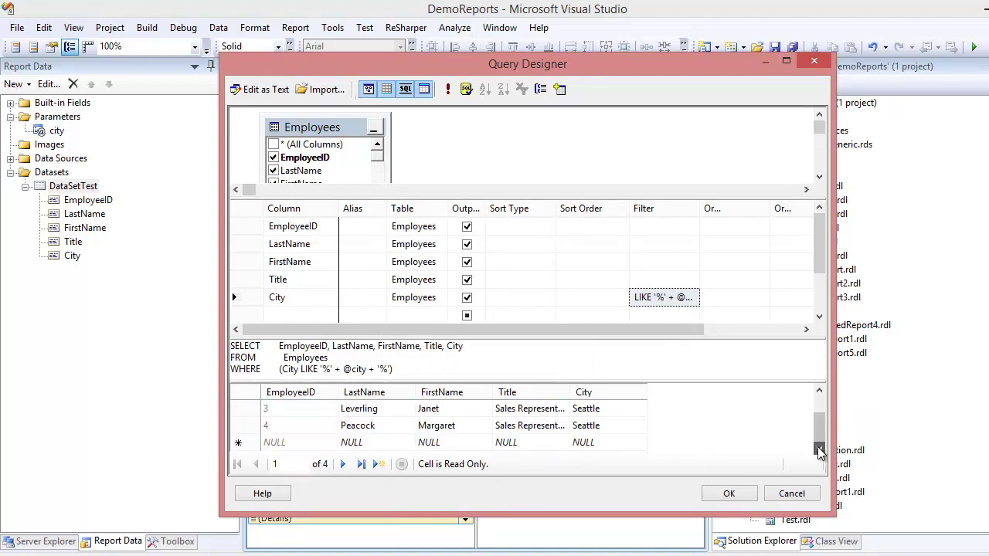
- Accept the query, preview with Report Data hidden, and run for lon, getting four London rows
left_click(726, 492)
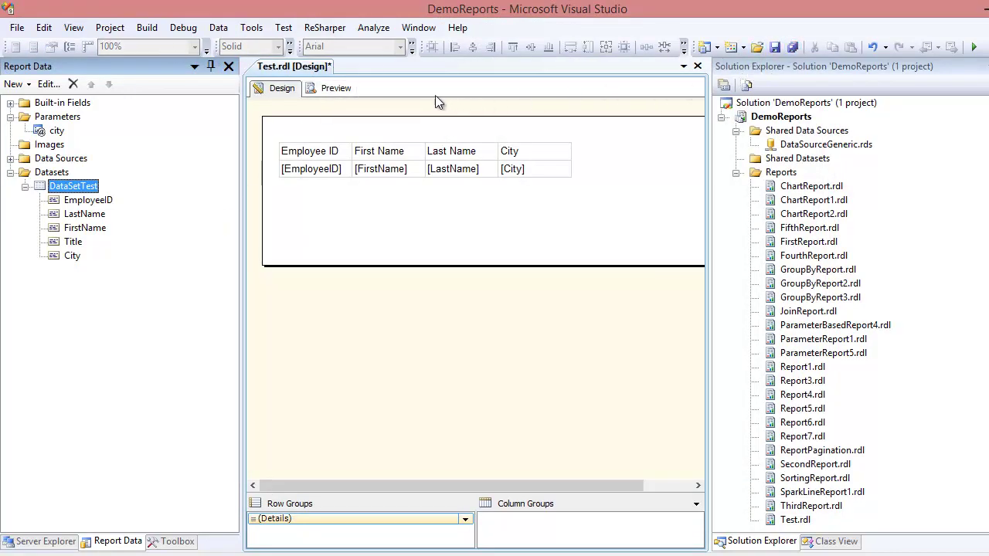
left_click(340, 89)
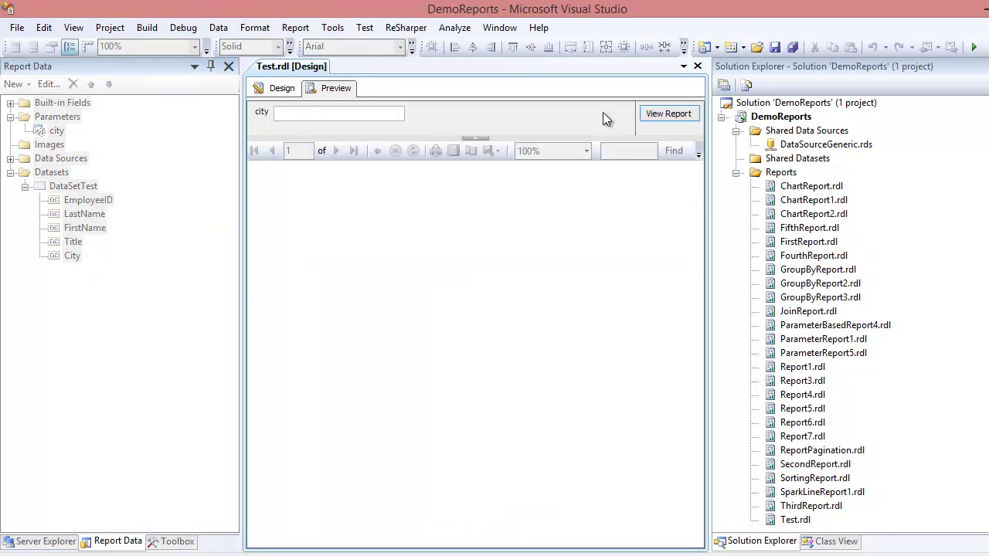
left_click(211, 66)
left_click(148, 115)
type("lon")
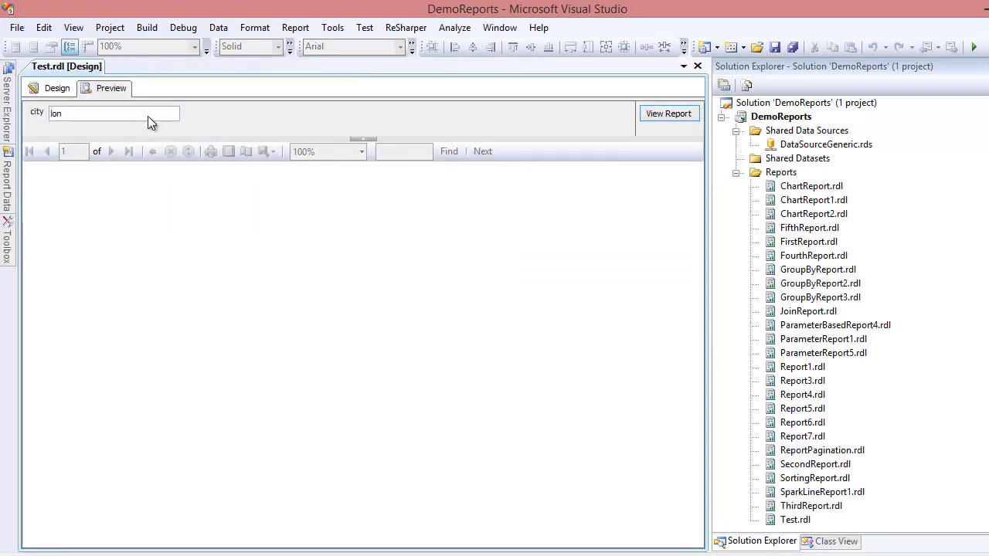
left_click(657, 113)
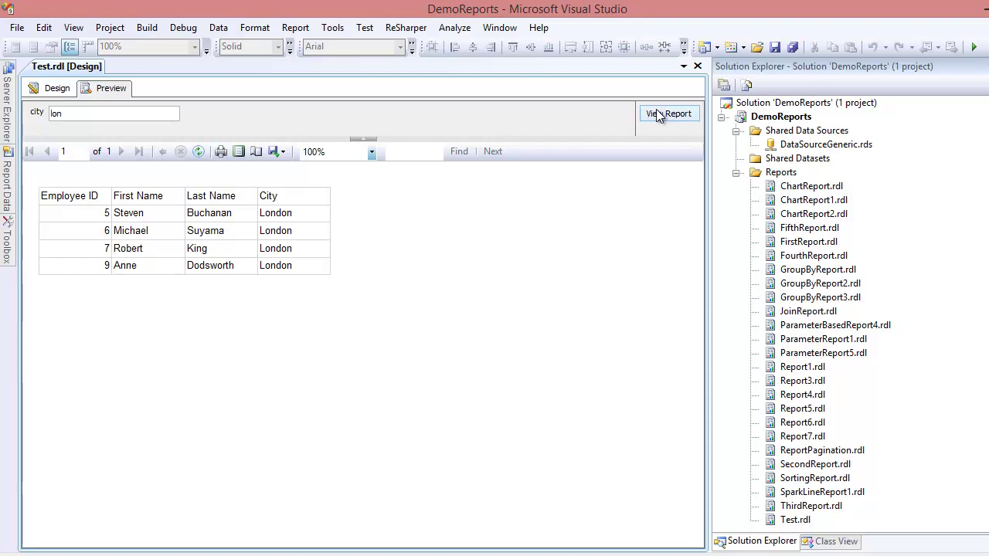
- Rerun with city e to show four Seattle employees and one RedFord employee
double_click(92, 113)
type("e")
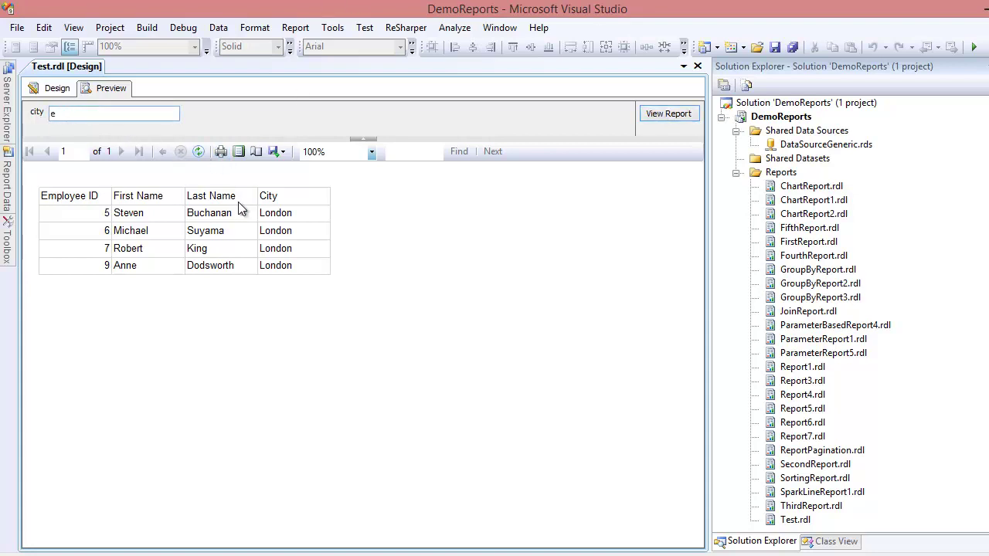
left_click(663, 115)
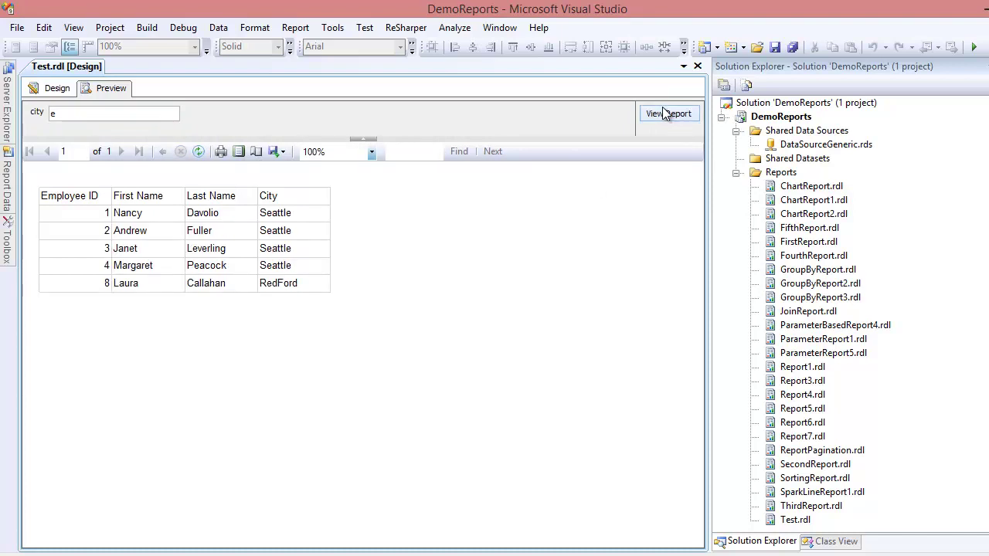
mouse_move(11, 203)
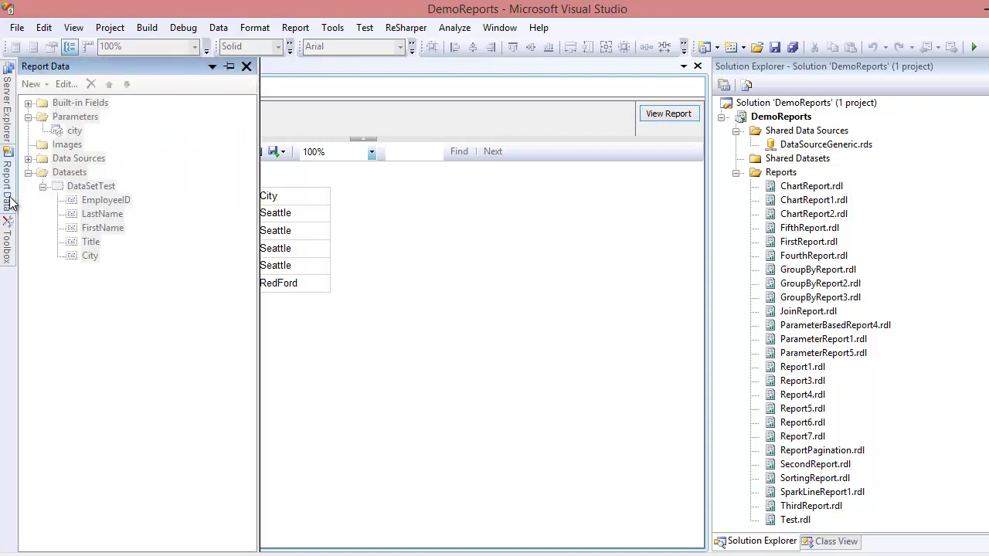
left_click(38, 89)
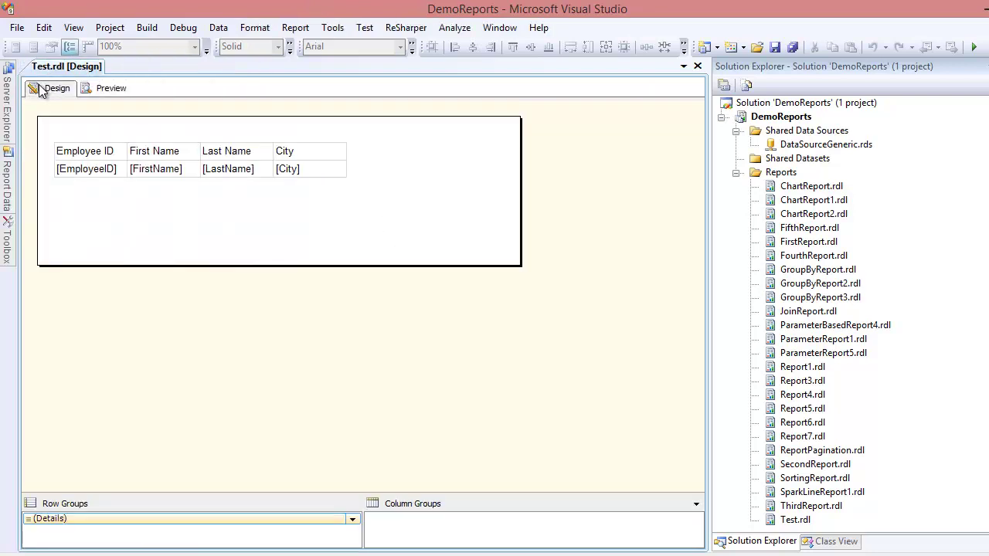
mouse_move(7, 189)
right_click(106, 199)
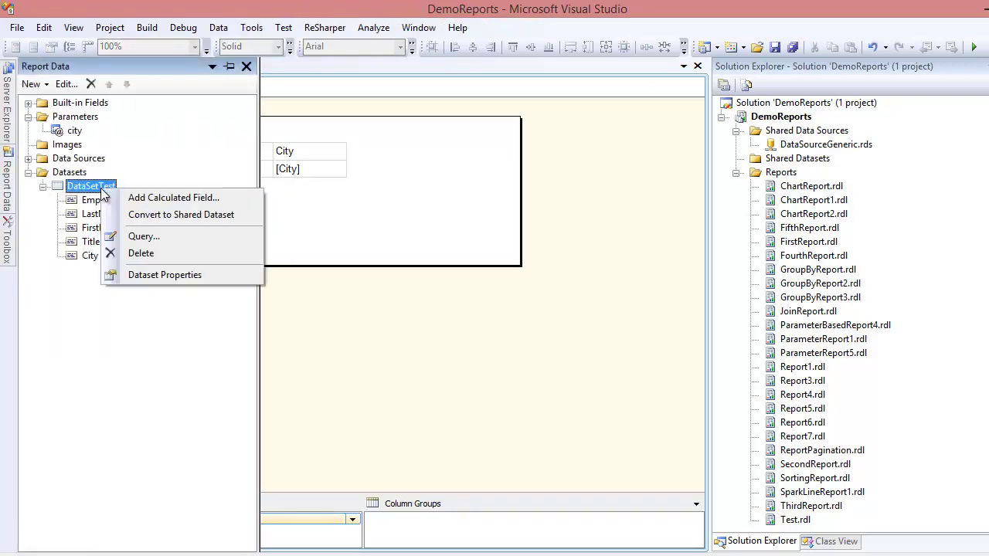
left_click(143, 235)
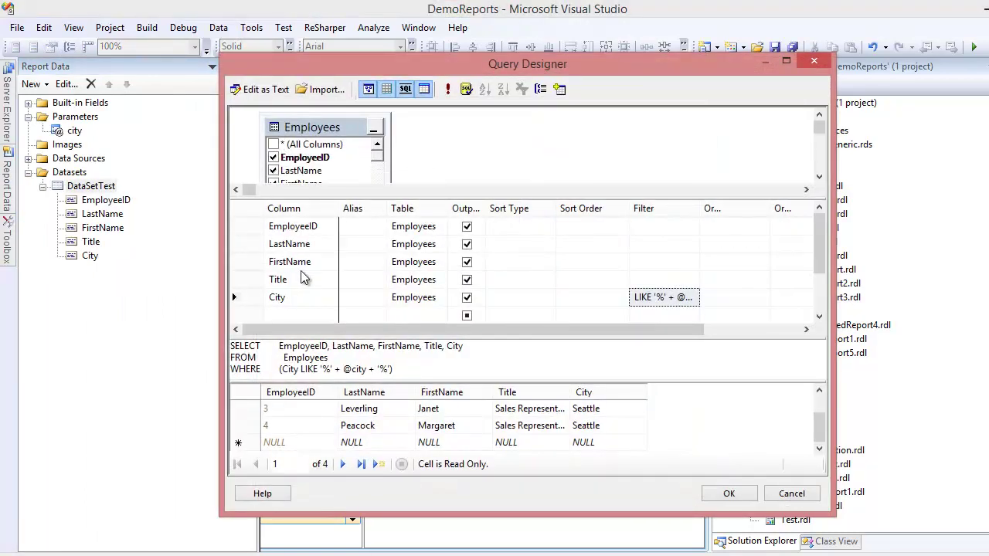
left_click(257, 299)
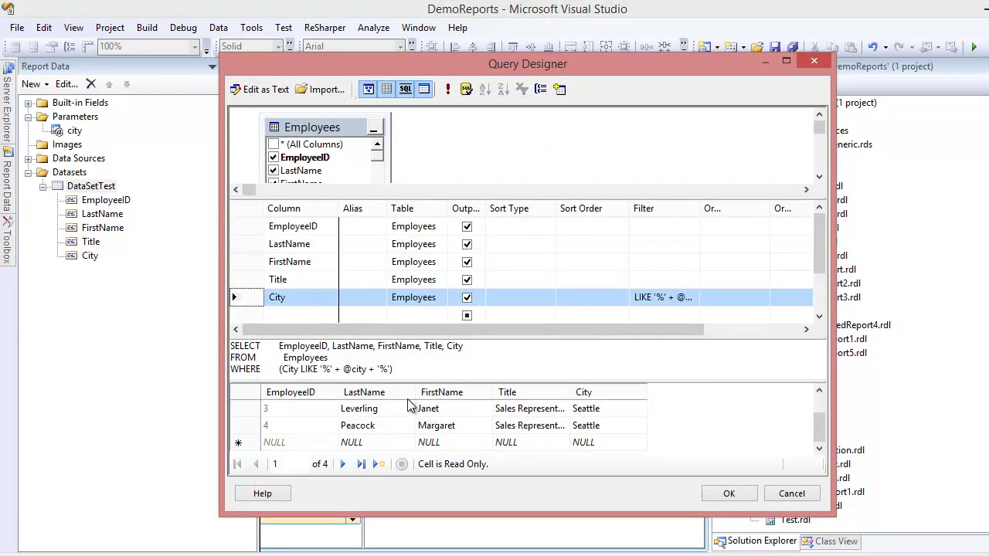
left_click_drag(279, 369, 403, 369)
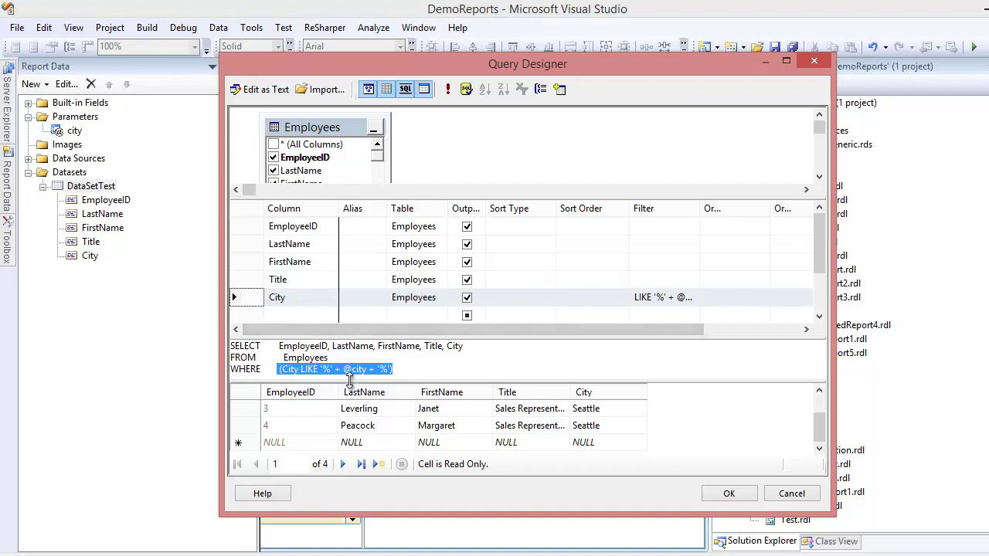
left_click(323, 370)
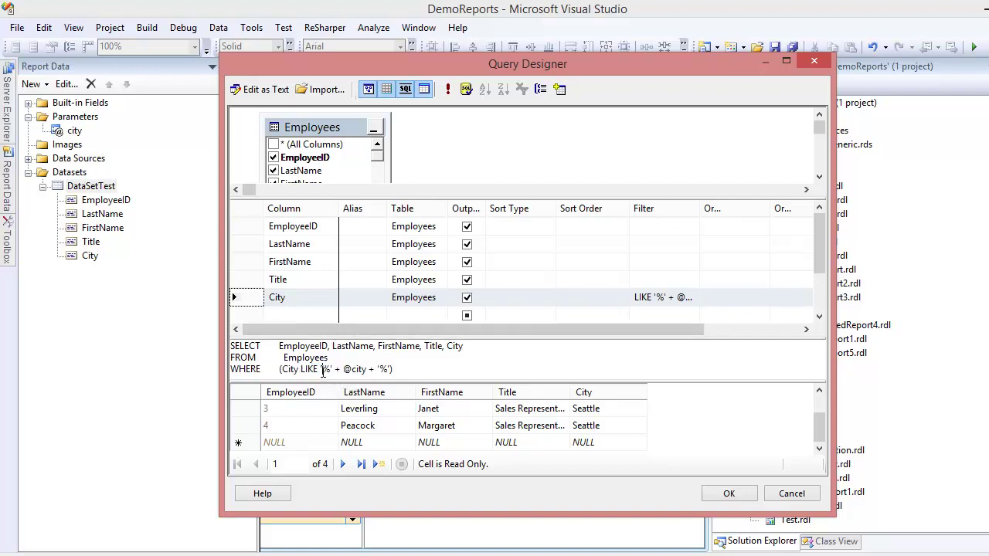
left_click_drag(322, 370, 331, 370)
- Close the query designer and jump the YouTube tutorial ahead to 5:30
left_click(738, 492)
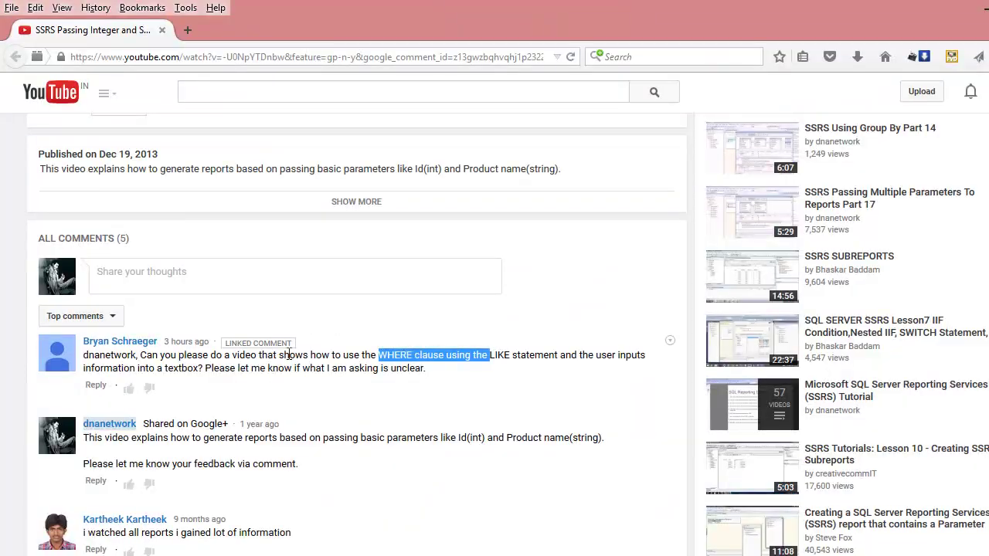
scroll(294, 367, "up", 6)
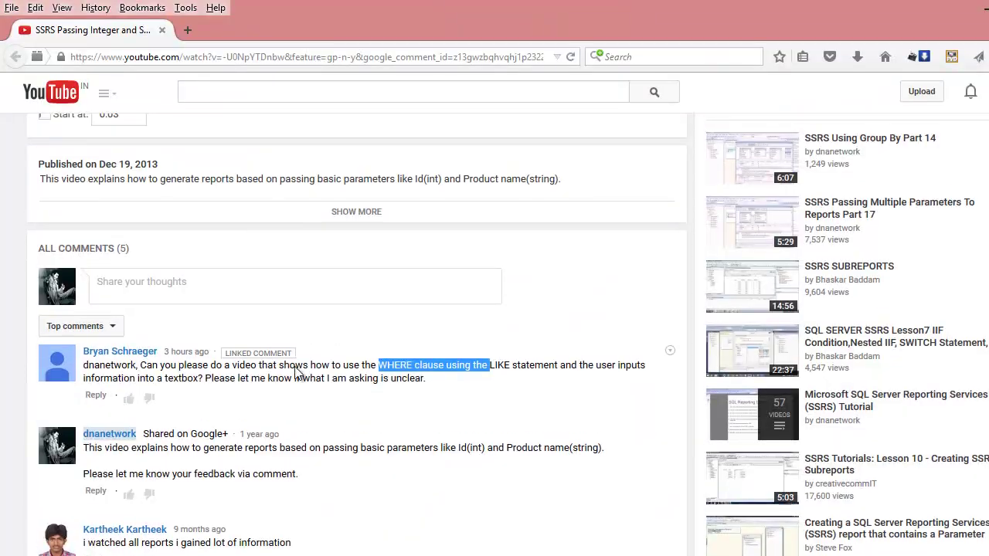
scroll(294, 367, "up", 4)
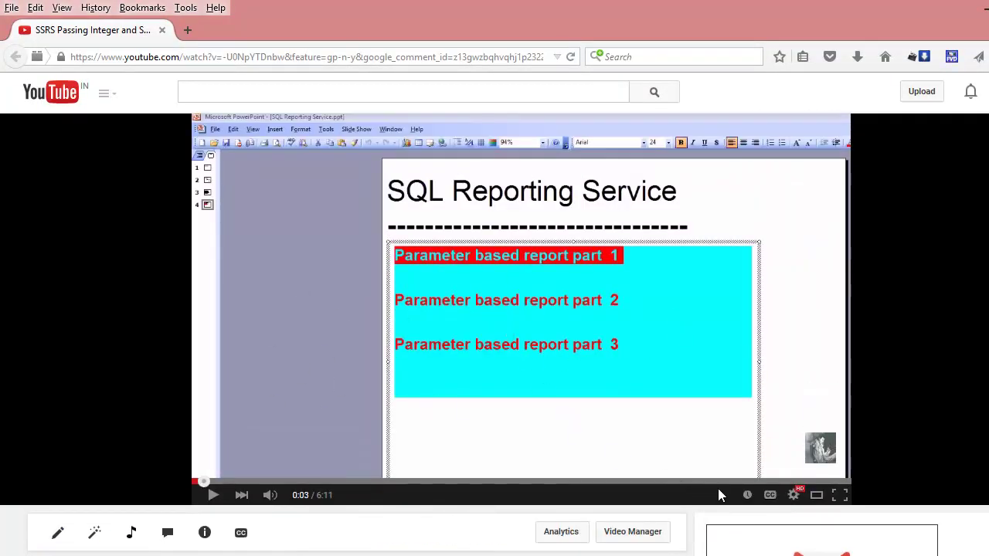
left_click(778, 483)
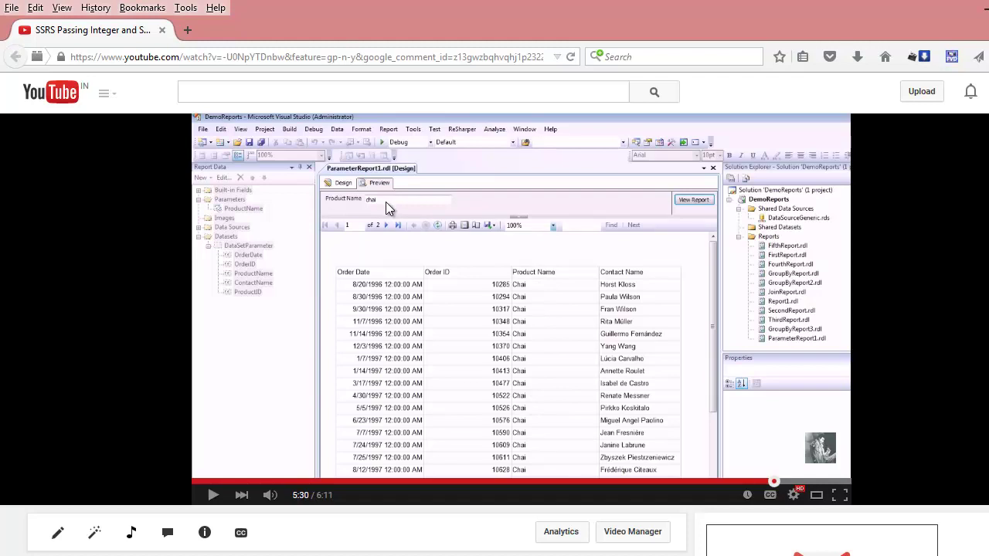
- Step the video from 4:15 forward to 4:30, where the WHERE clause appears
left_click(644, 482)
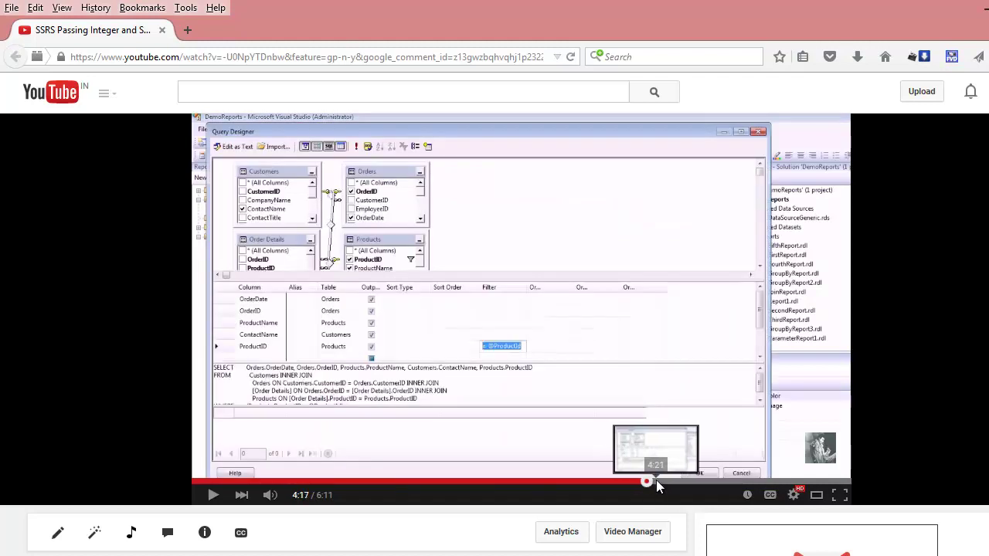
left_click(656, 482)
left_click(659, 482)
left_click(663, 482)
left_click(667, 482)
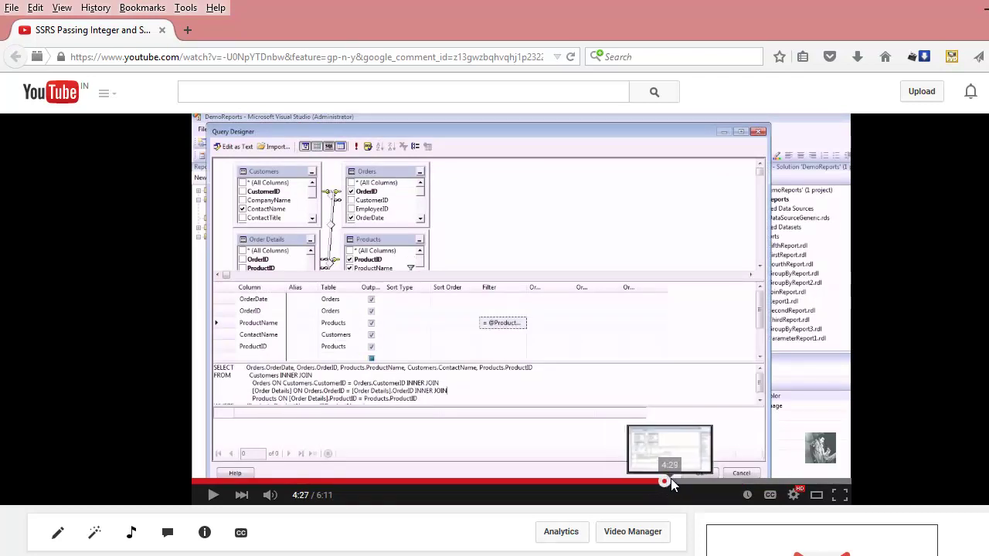
left_click(671, 482)
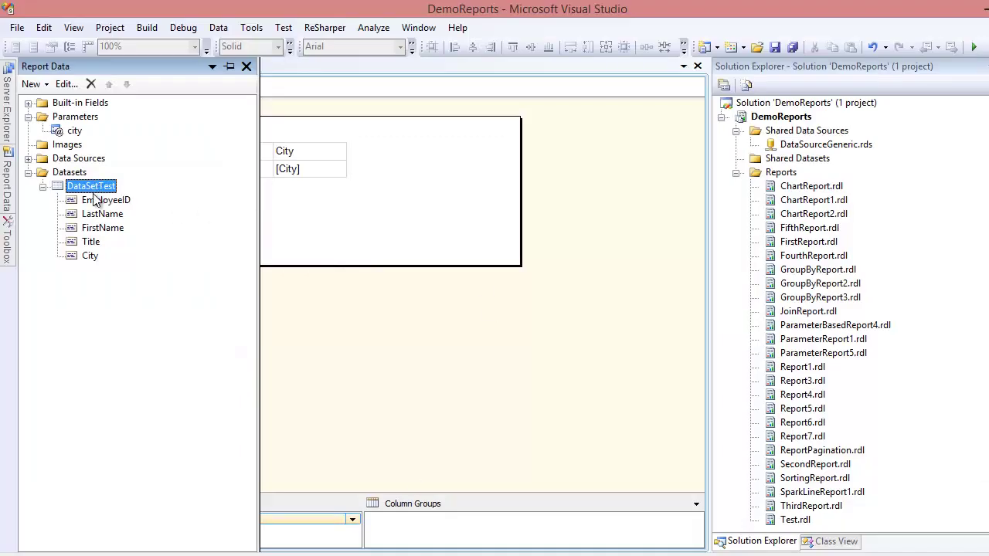
right_click(94, 194)
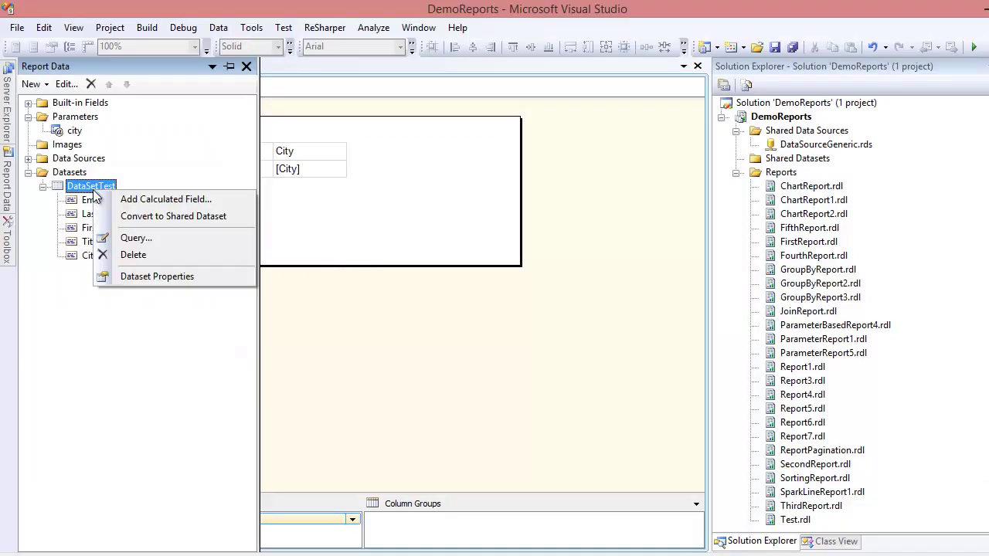
left_click(147, 240)
left_click_drag(394, 369, 224, 375)
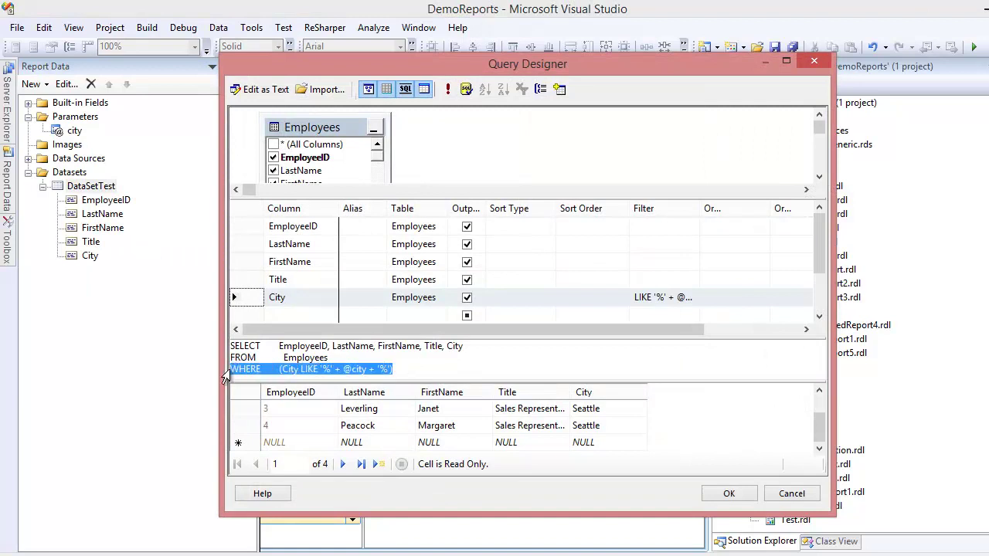
left_click(729, 495)
left_click(452, 297)
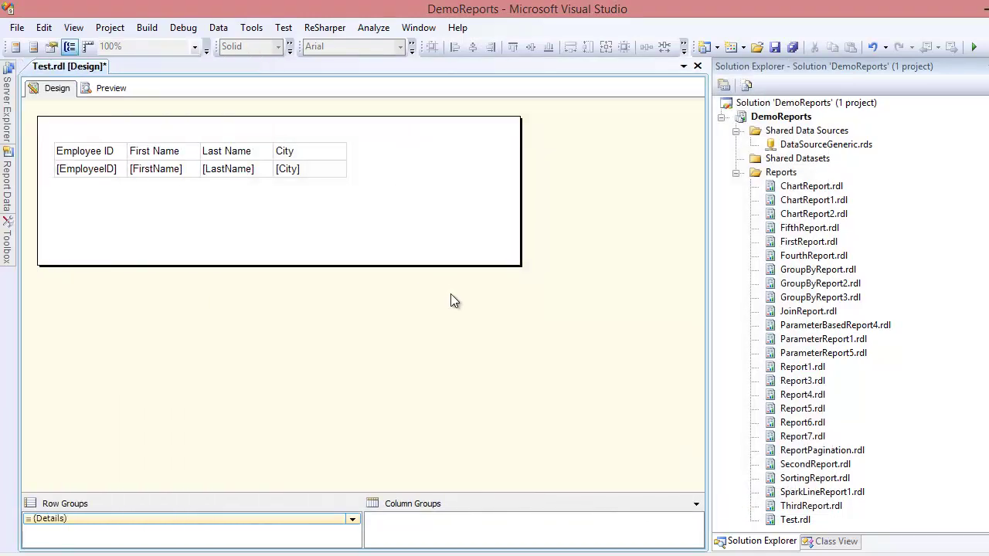
- In SSRS_Request.txt, highlight the Create a report step, then steps 2 and 3
key("alt+Tab")
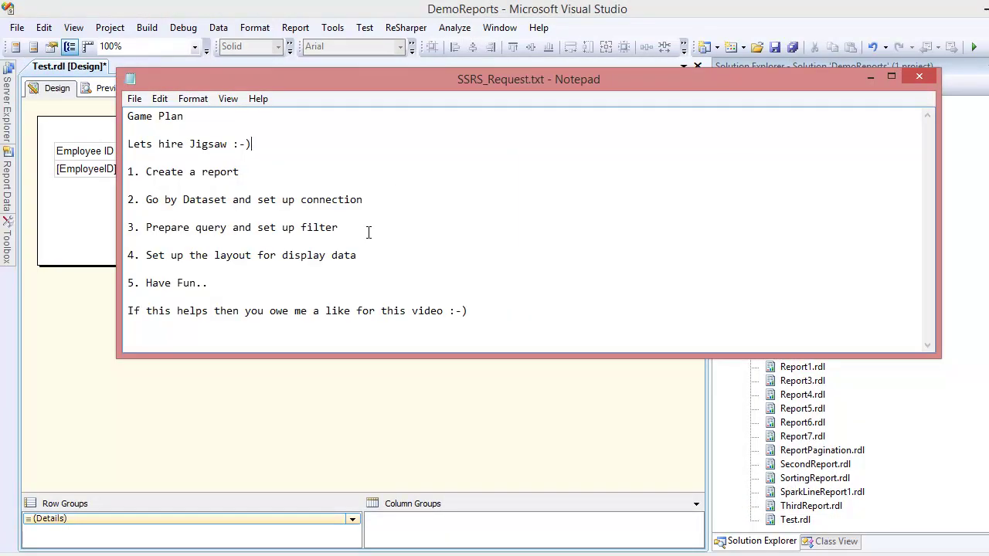
left_click(258, 172)
left_click_drag(258, 176, 371, 202)
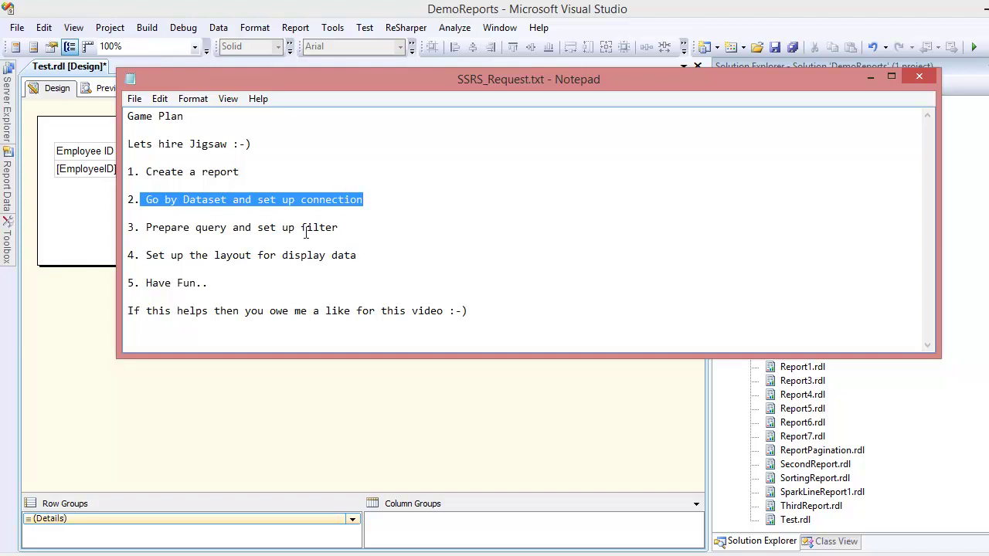
left_click_drag(311, 232, 147, 201)
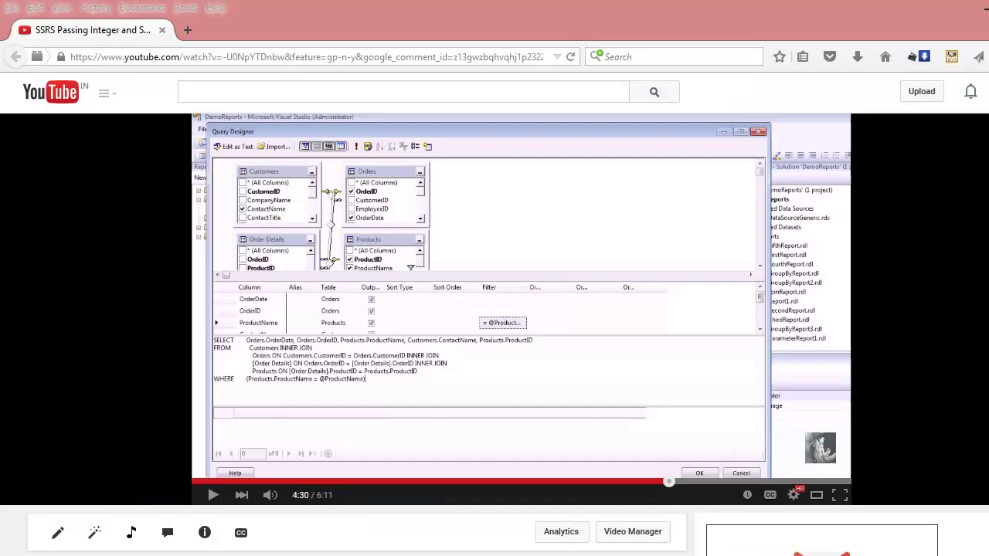
scroll(313, 359, "down", 5)
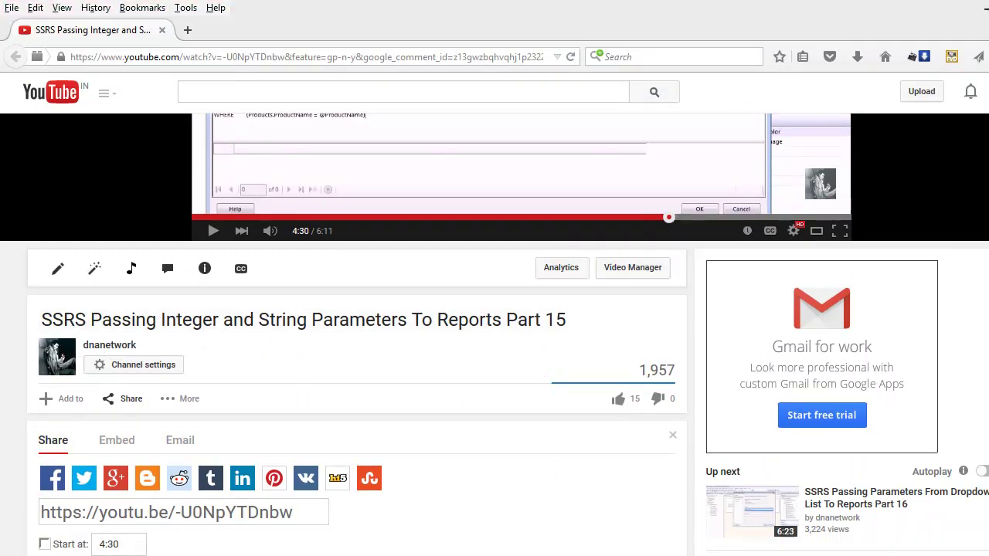
- Highlight 'query' and 'set up filter' in step 3, then clear the selection
key("alt+Tab")
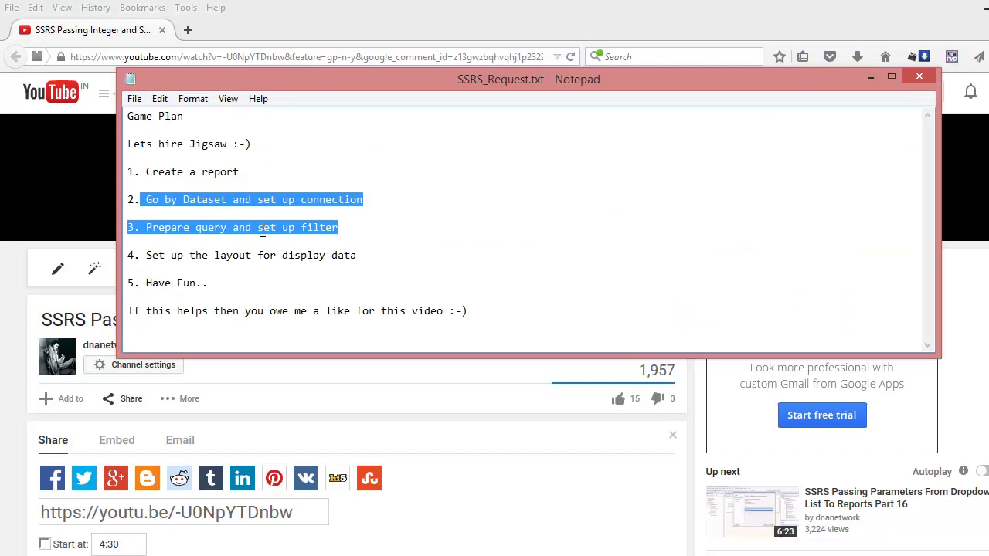
double_click(219, 229)
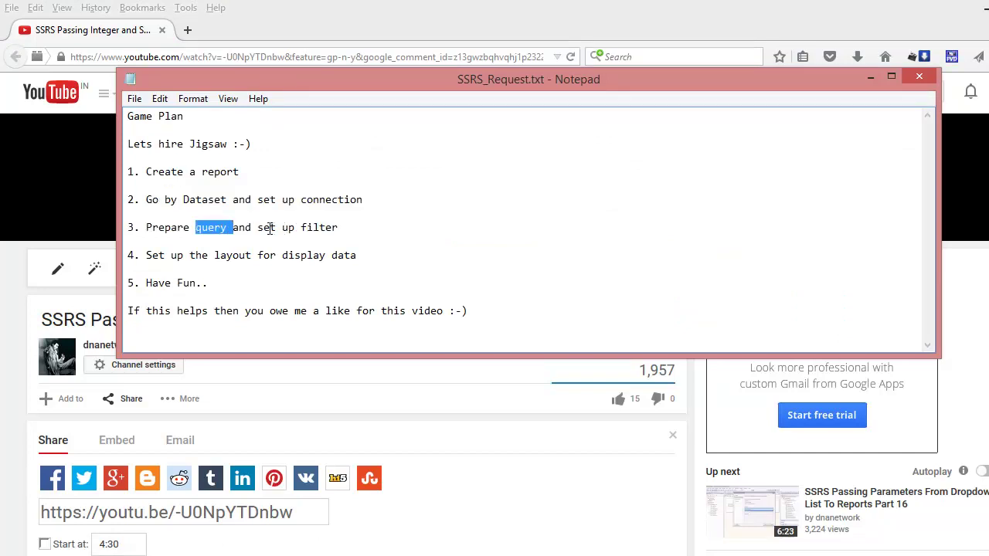
left_click_drag(257, 228, 342, 230)
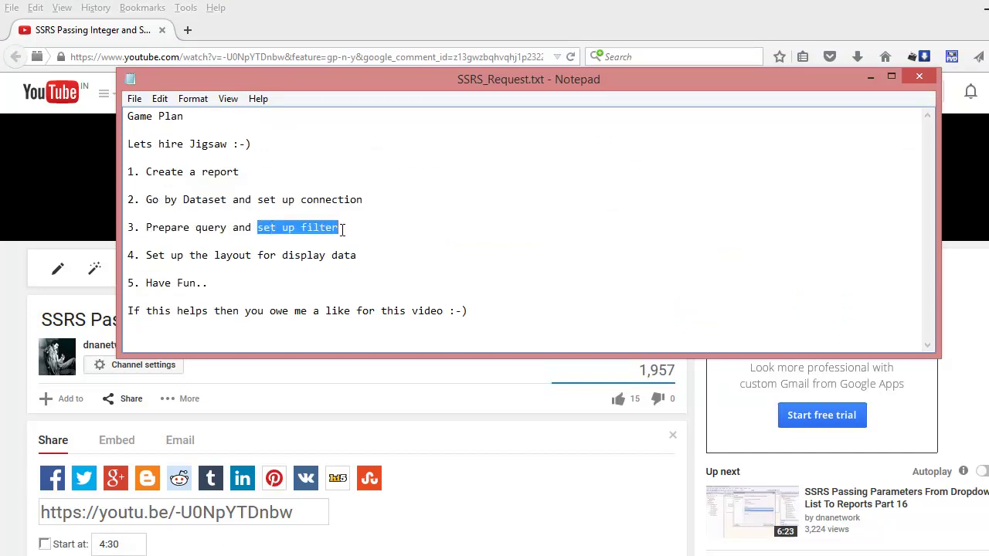
left_click(353, 287)
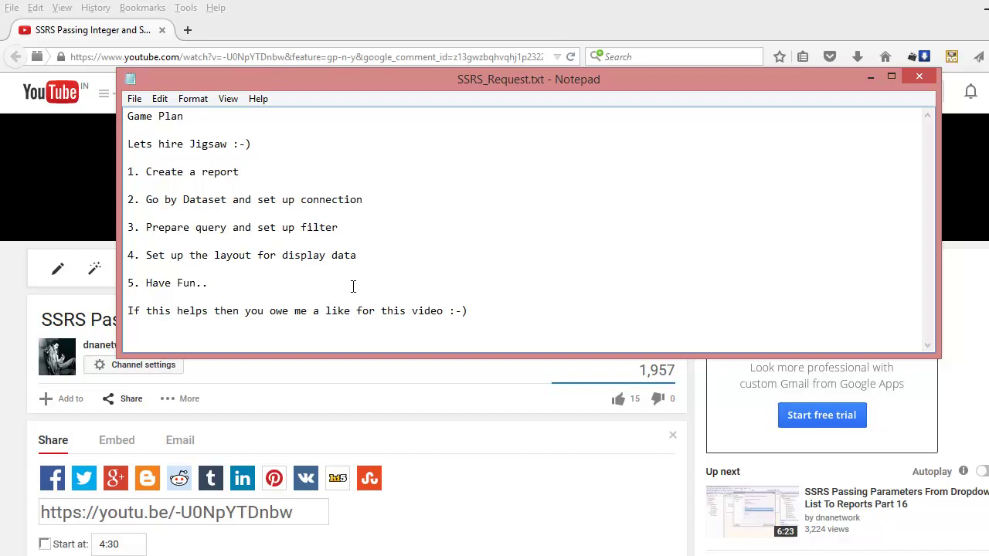